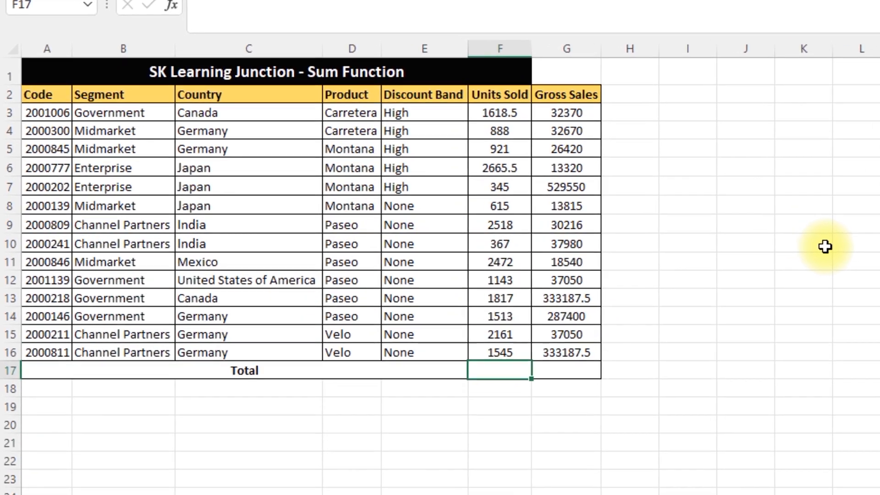
# Total the Units Sold column in cell F17 with a manually entered SUM formula over F3:F16
pyautogui.write('=')
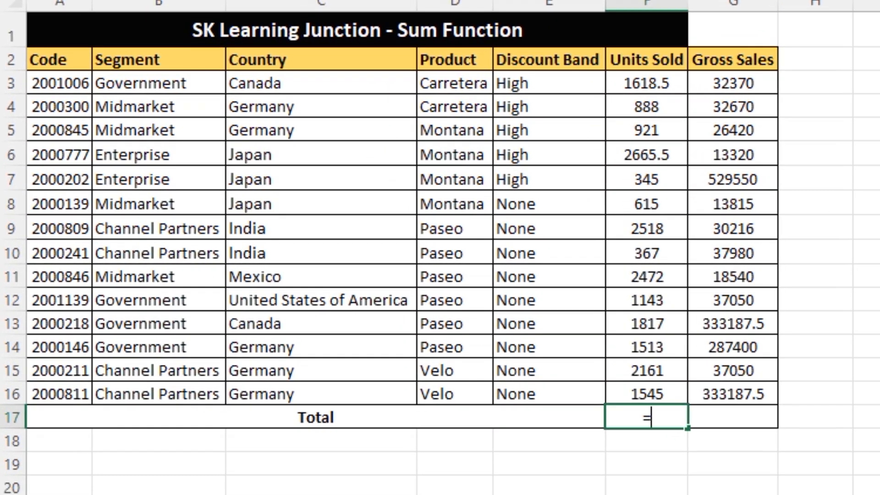
pyautogui.write('sum')
pyautogui.press('Tab')
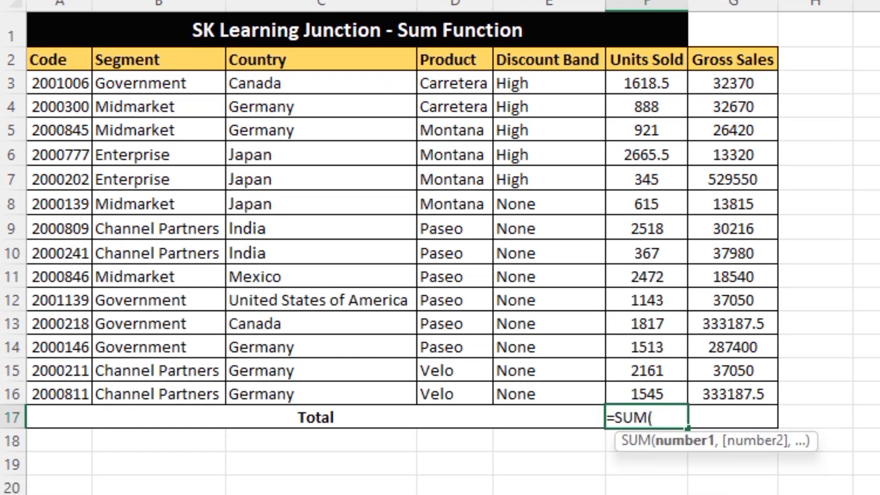
pyautogui.press('Up')
pyautogui.hotkey('ctrl', 'shift', 'Up')
pyautogui.hotkey('shift', 'Down')
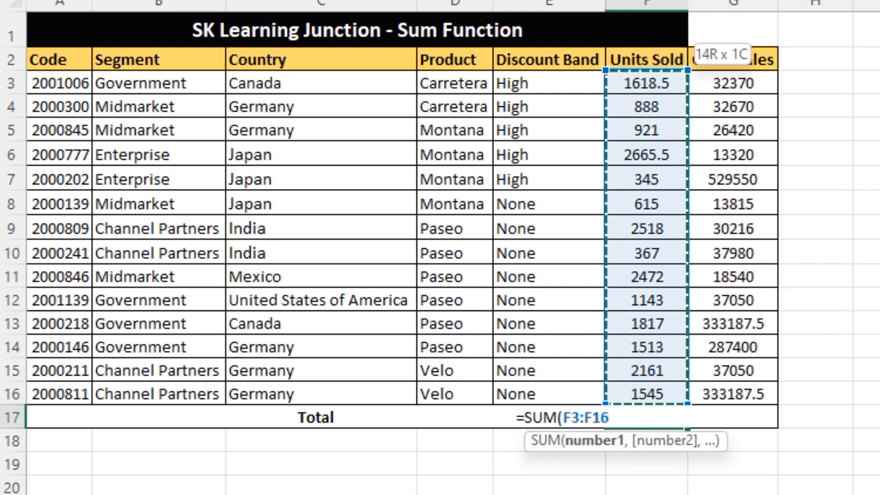
pyautogui.press('Return')
pyautogui.press('Up')
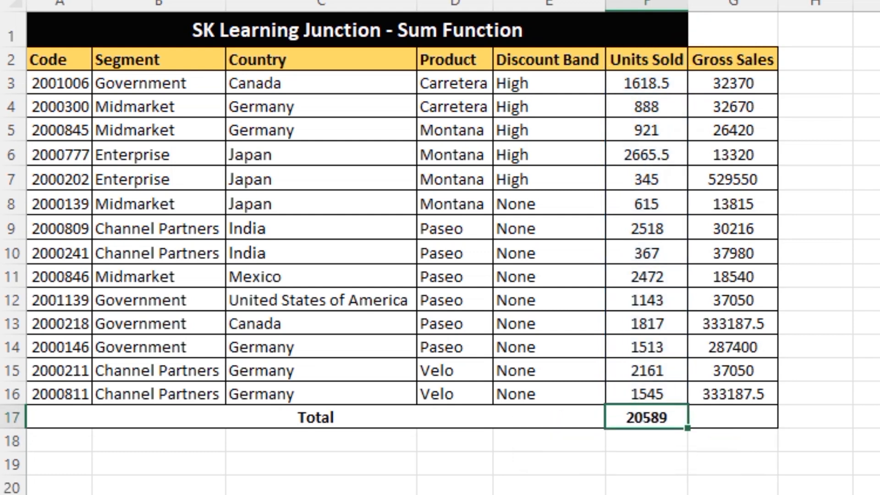
# Fill the Units Sold total formula right into G17 to total Gross Sales, and check both total cells
pyautogui.hotkey('shift', 'Right')
pyautogui.hotkey('ctrl', 'r')
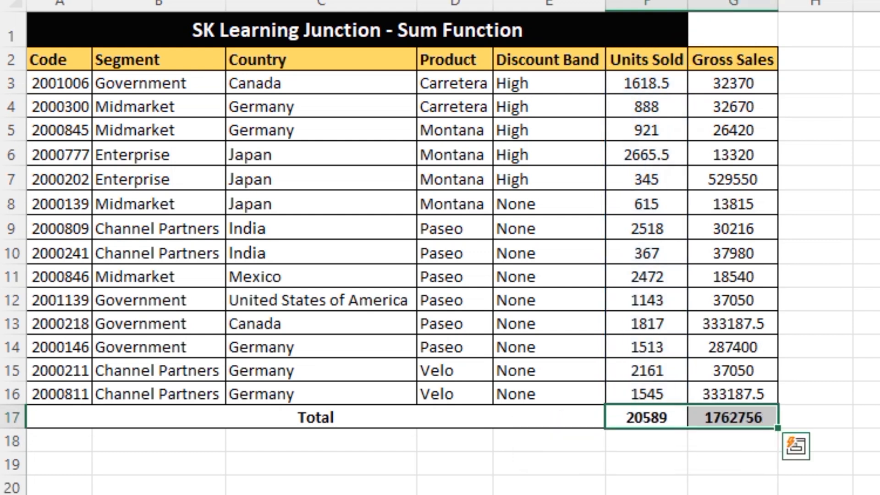
pyautogui.hotkey('ctrl', 'Up')
pyautogui.press('Down')
pyautogui.hotkey('ctrl', 'Down')
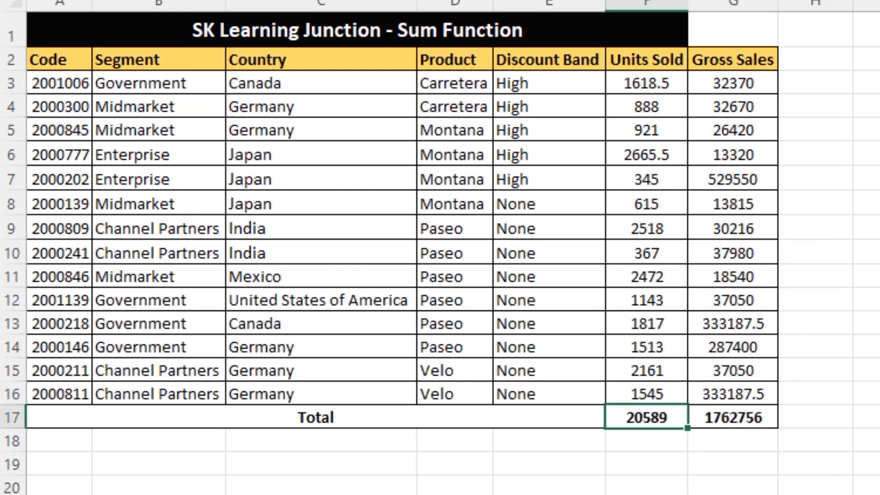
pyautogui.press('Right')
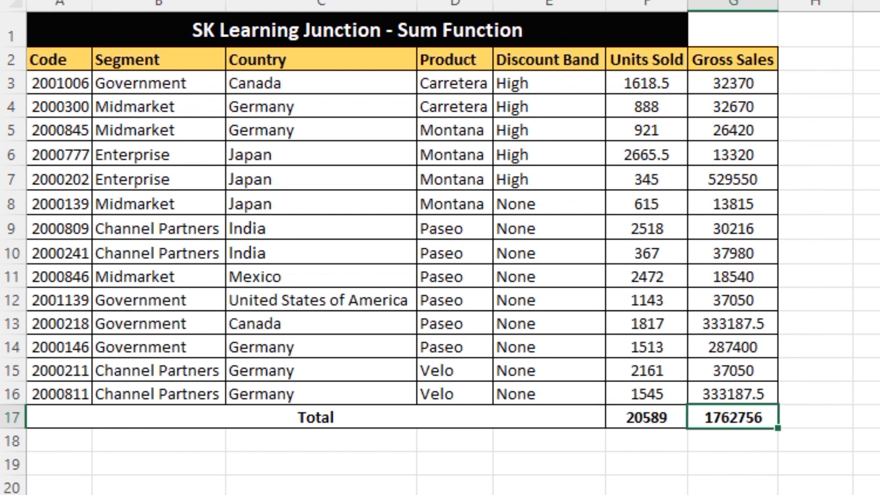
# Clear the two totals in F17:G17 and return to cell F17
pyautogui.press('Left')
pyautogui.hotkey('shift', 'Right')
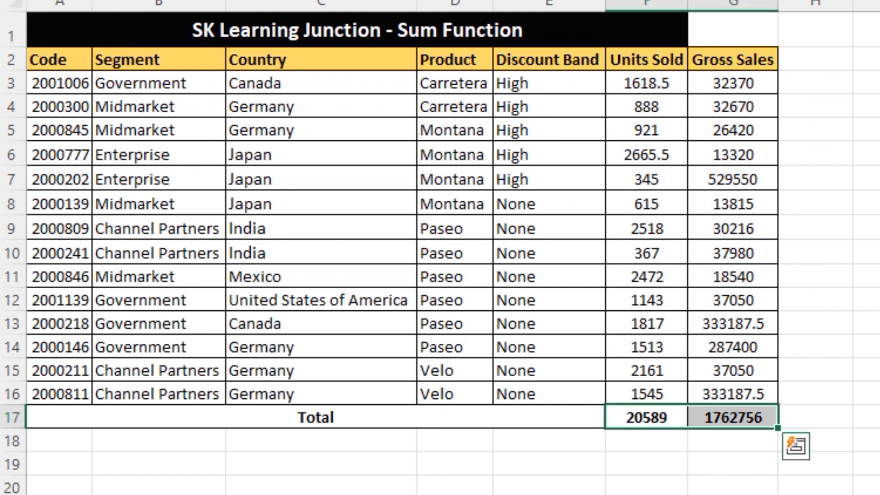
pyautogui.press('Delete')
pyautogui.press('Down')
pyautogui.press('Up')
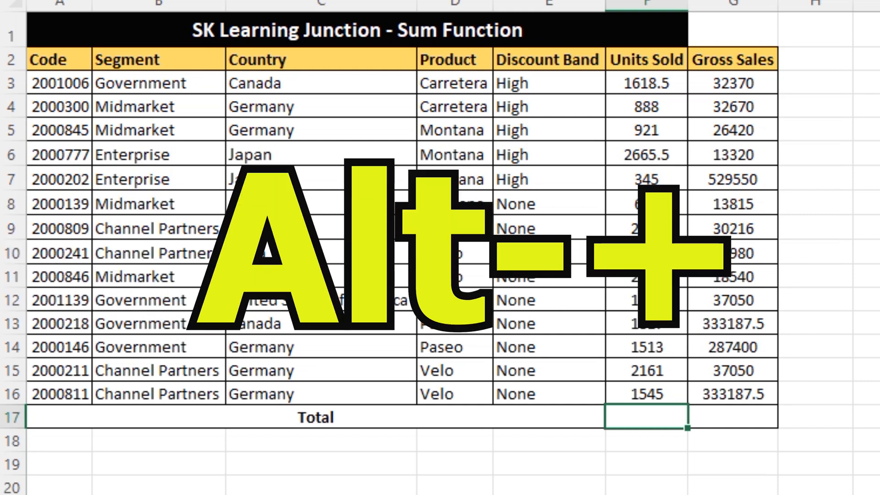
# Total F3:F16 in cell F17 with AutoSum and fill the formula right into G17 for Gross Sales
pyautogui.hotkey('alt', '=')
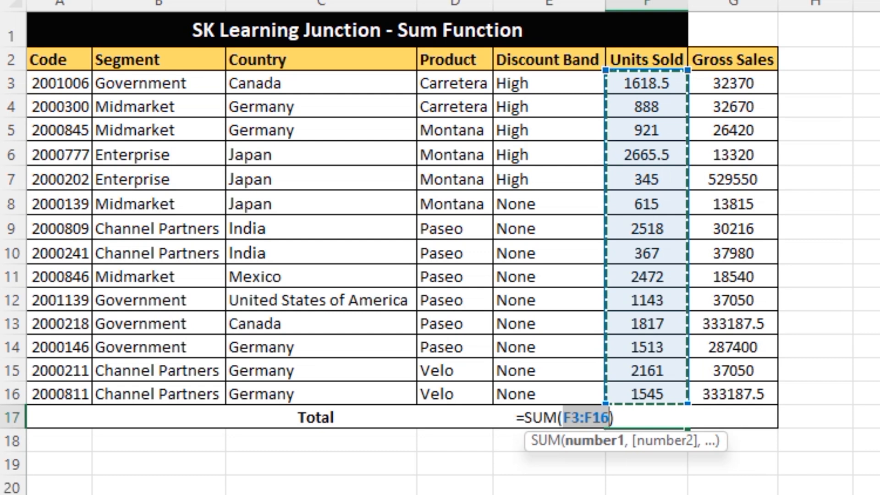
pyautogui.press('Return')
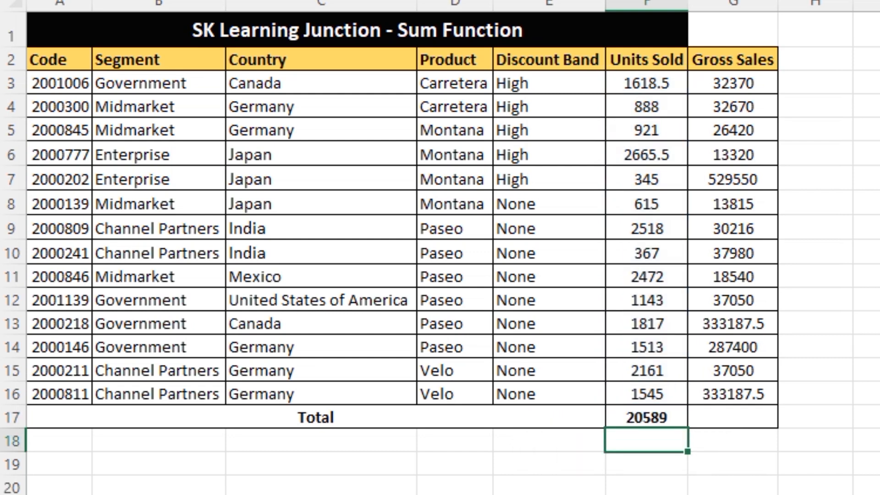
pyautogui.press('Up')
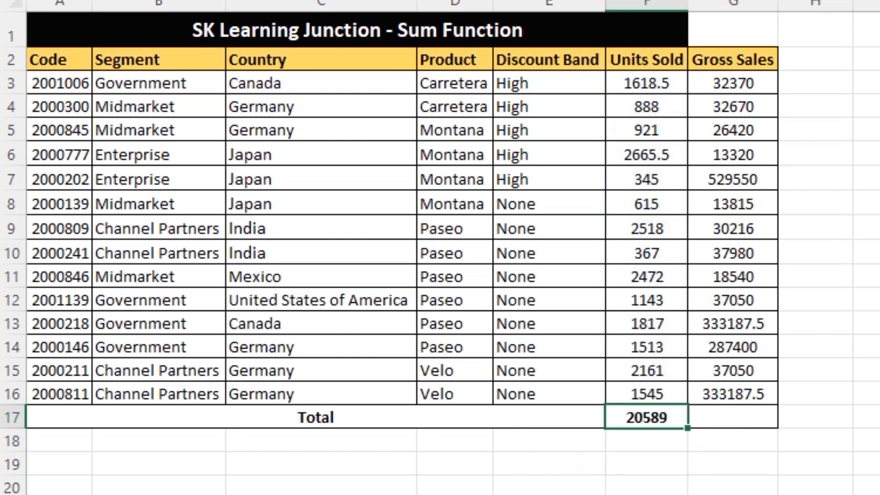
pyautogui.hotkey('shift', 'Right')
pyautogui.hotkey('ctrl', 'r')
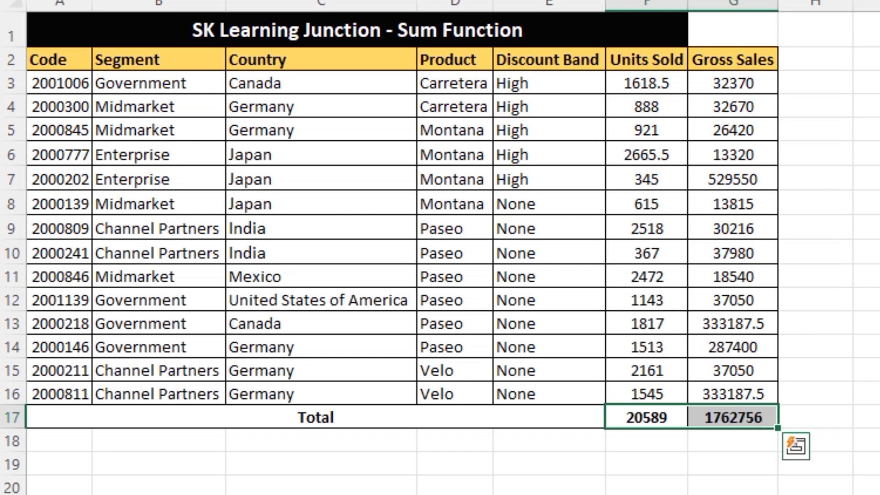
pyautogui.press('Up')
pyautogui.press('Down')
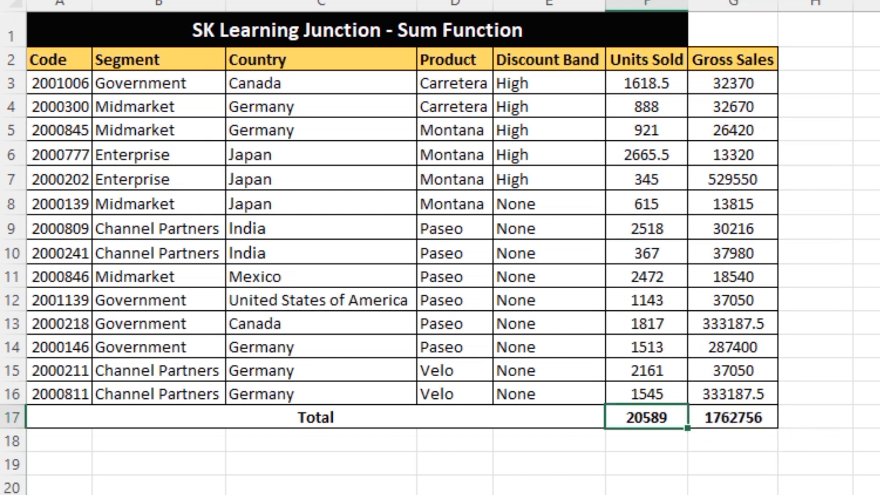
# Reapply AutoSum over F3:F16 in F17, and clear the Units Sold value in F10
pyautogui.press('F2')
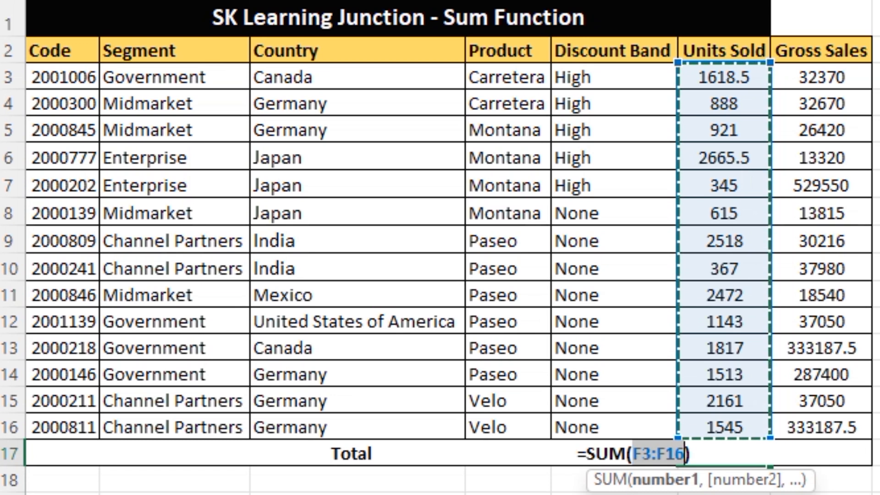
pyautogui.press('Return')
pyautogui.press('Up')
pyautogui.press('Up')
pyautogui.press('Up')
pyautogui.press('Up')
pyautogui.press('Up')
pyautogui.press('Up')
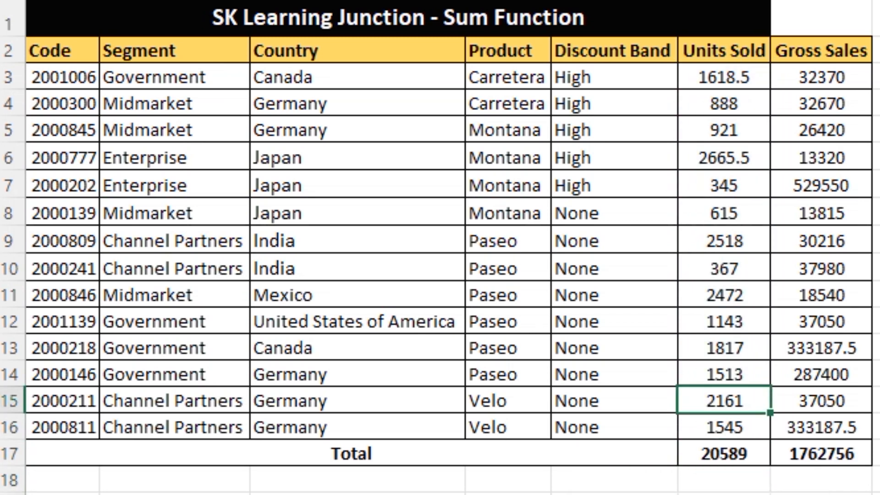
pyautogui.press('Up')
pyautogui.press('Up')
pyautogui.press('Delete')
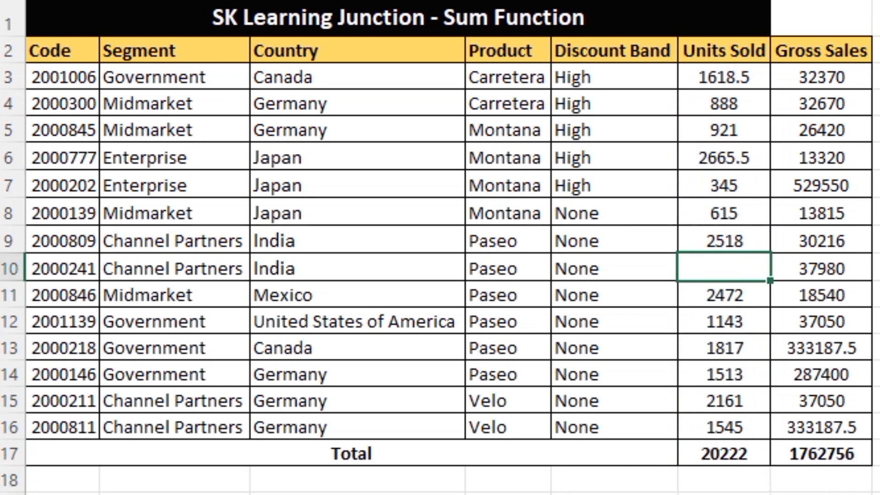
# Try AutoSum in the Units Sold total cell F17 with F10 left blank
pyautogui.hotkey('ctrl', 'Down')
pyautogui.hotkey('ctrl', 'Down')
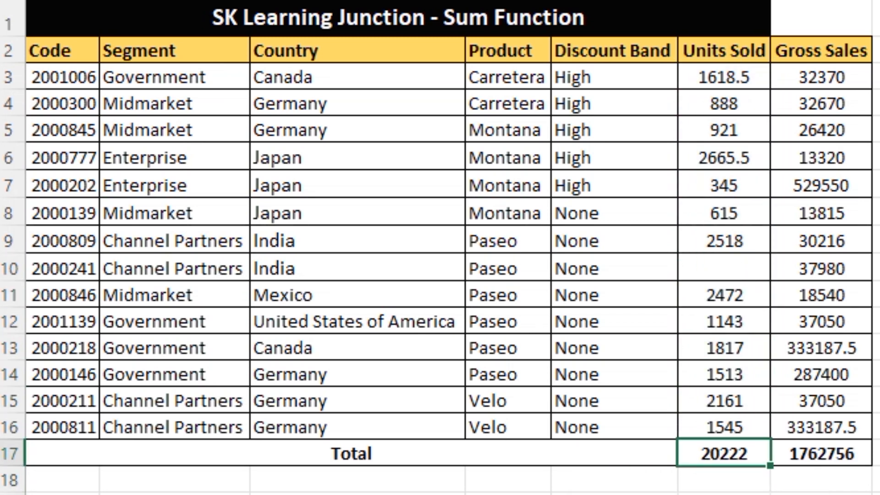
pyautogui.hotkey('alt', '=')
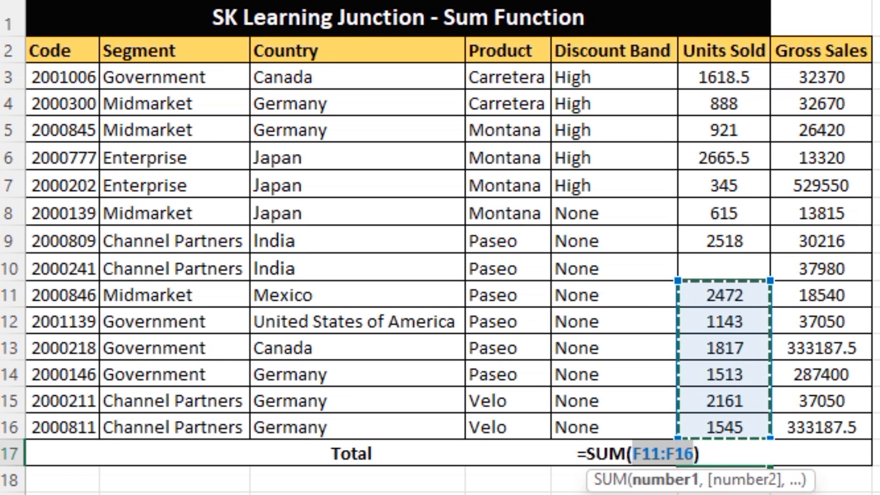
pyautogui.press('Return')
# Enter 0 as the Units Sold value in the blank cell F10
pyautogui.press('Up')
pyautogui.press('Up')
pyautogui.press('Up')
pyautogui.press('Up')
pyautogui.press('Up')
pyautogui.press('Up')
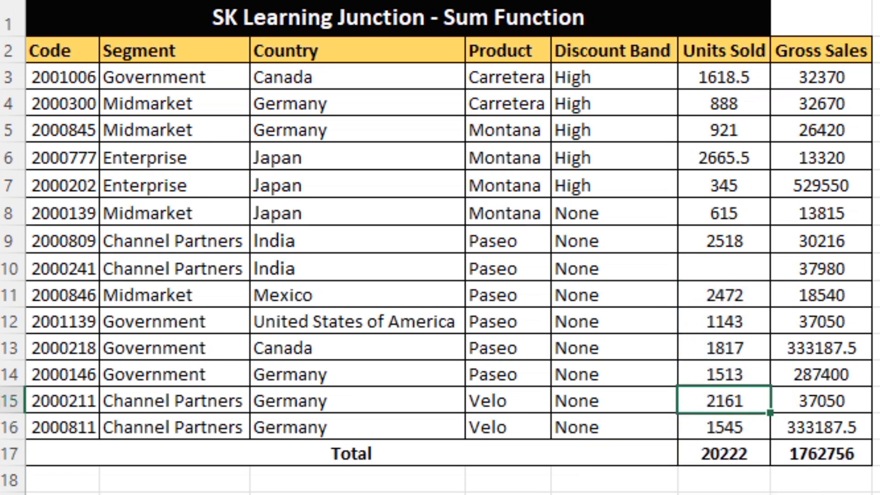
pyautogui.press('Up')
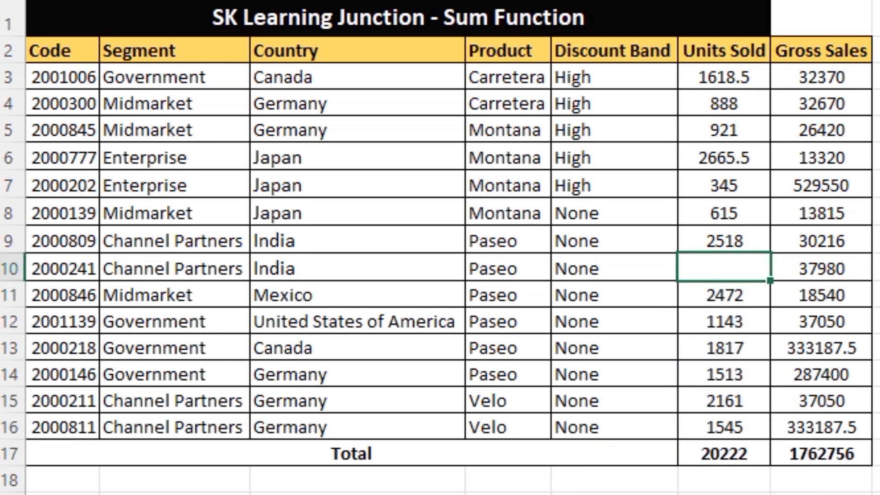
pyautogui.write('0')
pyautogui.press('Return')
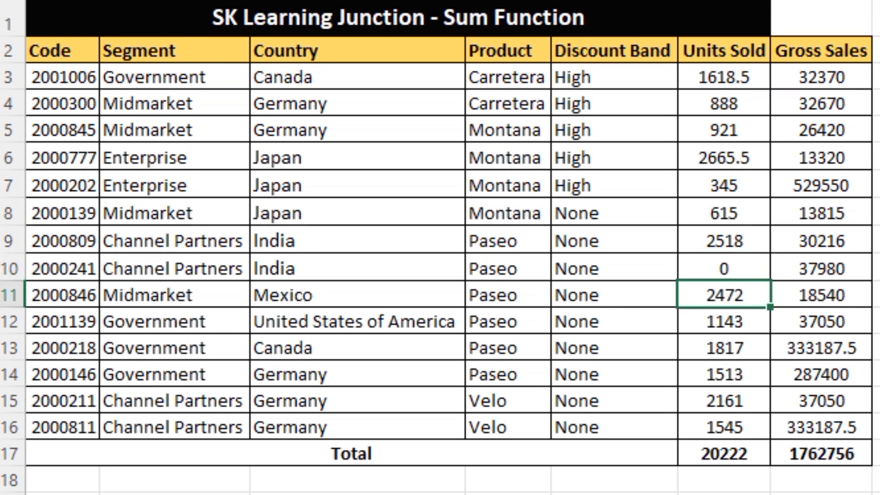
# Re-enter the Units Sold total in F17 as a SUM formula over the full range F3:F16
pyautogui.hotkey('ctrl', 'Down')
pyautogui.write('=sum')
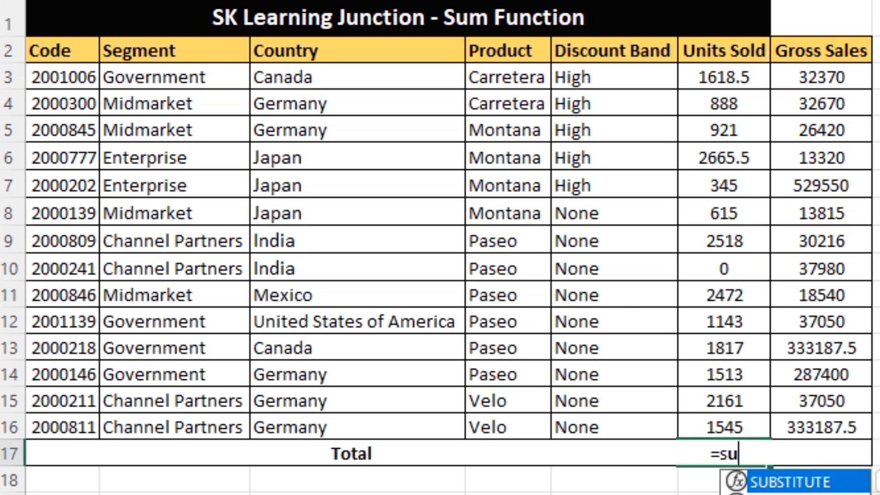
pyautogui.press('Tab')
pyautogui.press('Up')
pyautogui.hotkey('ctrl', 'shift', 'Up')
pyautogui.hotkey('shift', 'Down')
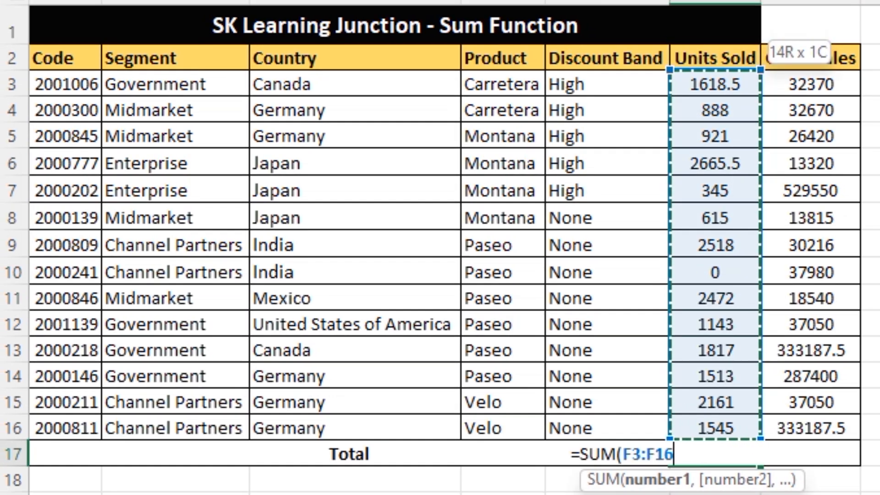
pyautogui.press('Return')
pyautogui.press('Up')
pyautogui.hotkey('shift', 'Right')
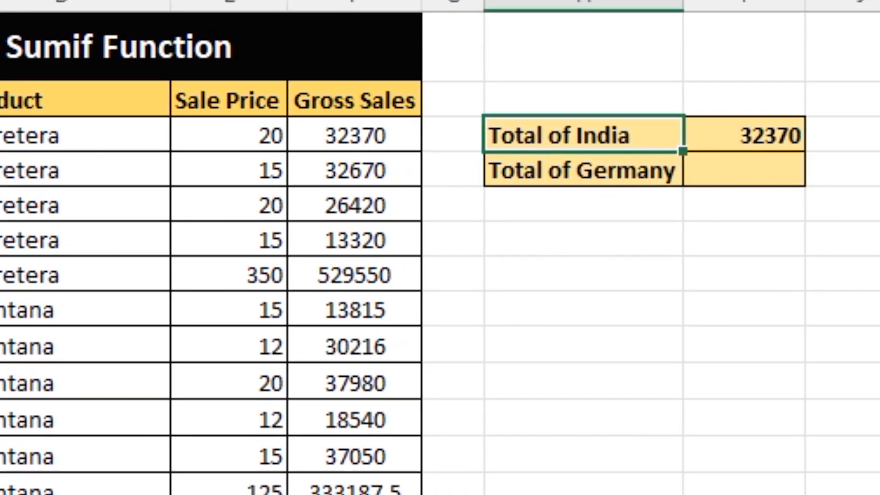
# Examine the India and Germany total labels and the Gross Sales and Country columns on the Sumif sheet
pyautogui.click(583, 170)
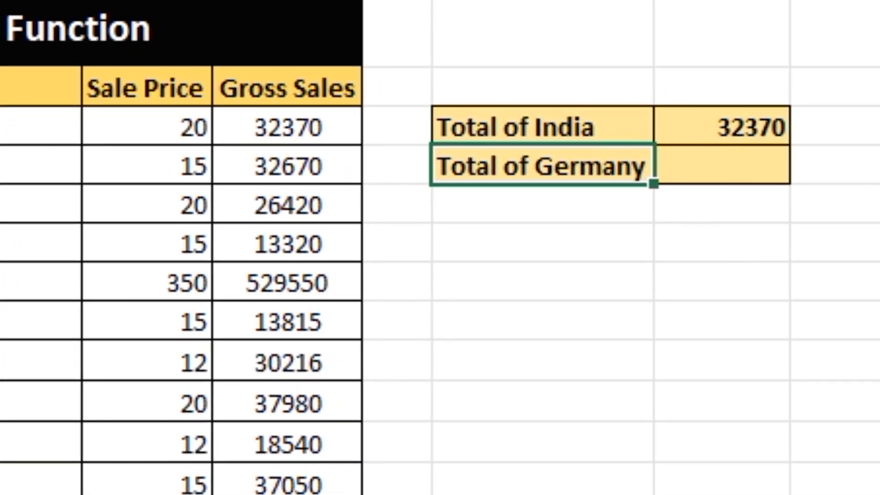
pyautogui.press('Left')
pyautogui.press('Left')
pyautogui.press('Up')
pyautogui.press('Up')
pyautogui.hotkey('ctrl', 'shift', 'Down')
pyautogui.press('Left')
pyautogui.press('Left')
pyautogui.press('Left')
pyautogui.hotkey('ctrl', 'shift', 'Down')
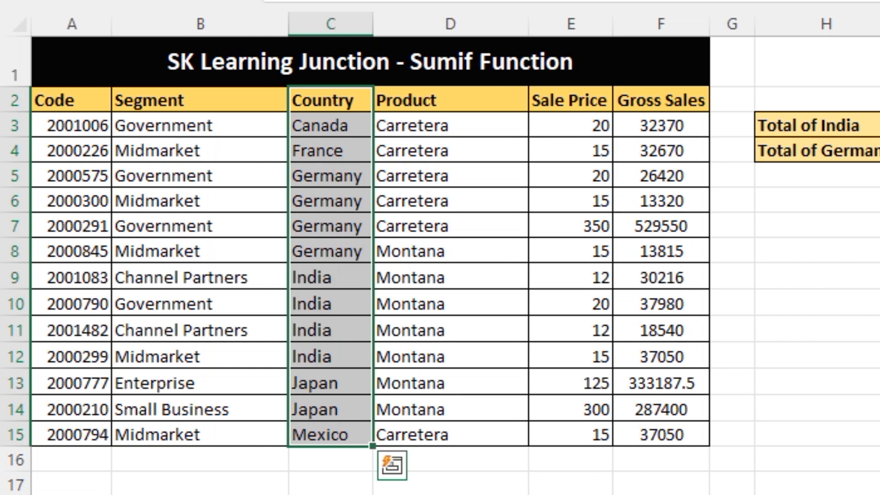
# Start a SUMIF formula in cell I3 beside the Total of India label
pyautogui.press('Right')
pyautogui.press('Right')
pyautogui.press('Right')
pyautogui.press('Right')
pyautogui.press('Down')
pyautogui.press('Right')
pyautogui.press('Right')
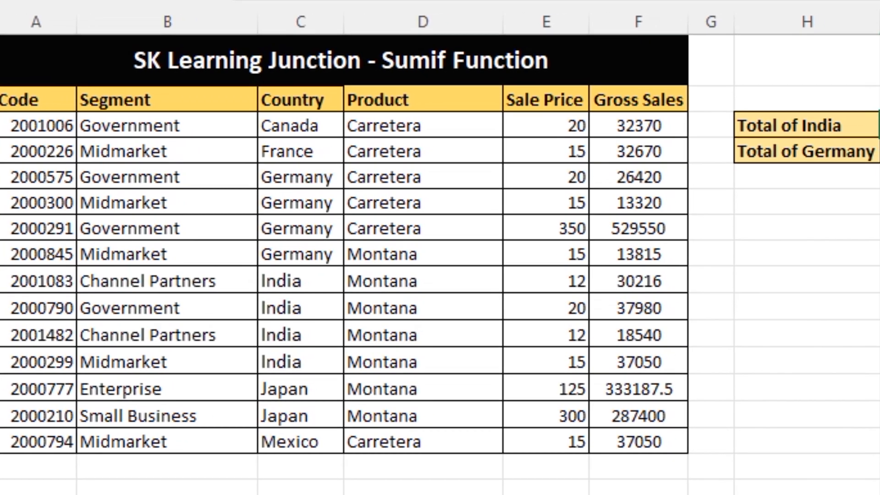
pyautogui.write('=sum')
pyautogui.press('Down')
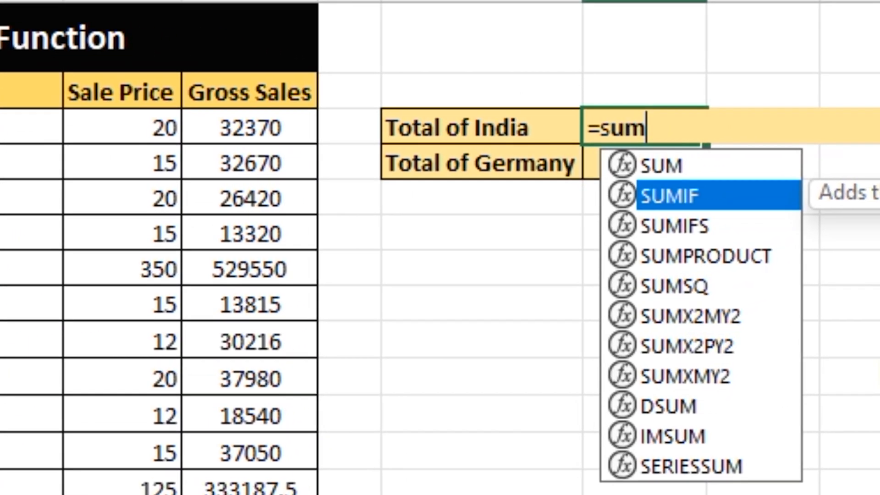
pyautogui.press('Tab')
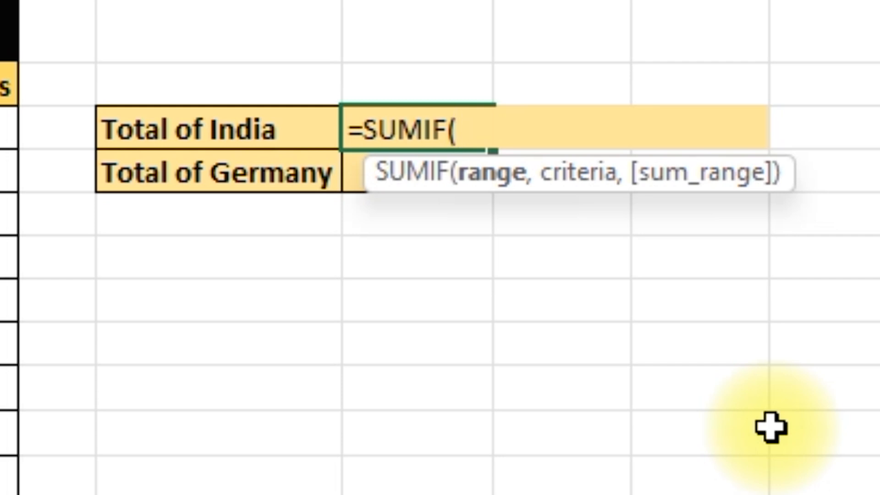
# Supply the Country cells C3:C15 as the SUMIF range and "India" as the criteria
pyautogui.press('Left')
pyautogui.press('Left')
pyautogui.press('Left')
pyautogui.press('Left')
pyautogui.press('Left')
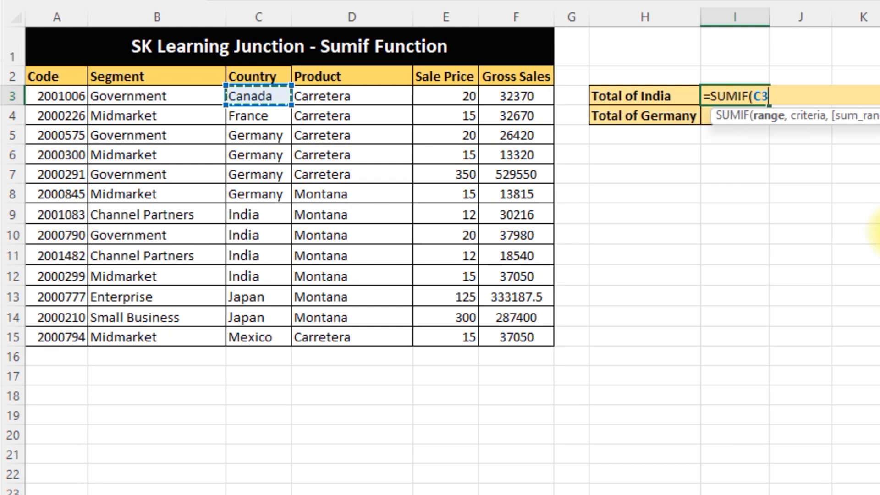
pyautogui.hotkey('ctrl', 'shift', 'Down')
pyautogui.write(',')
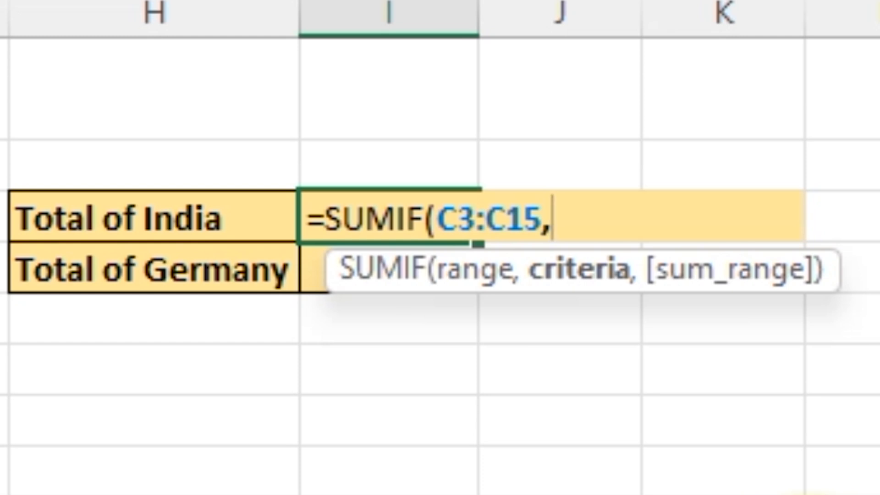
pyautogui.write('"')
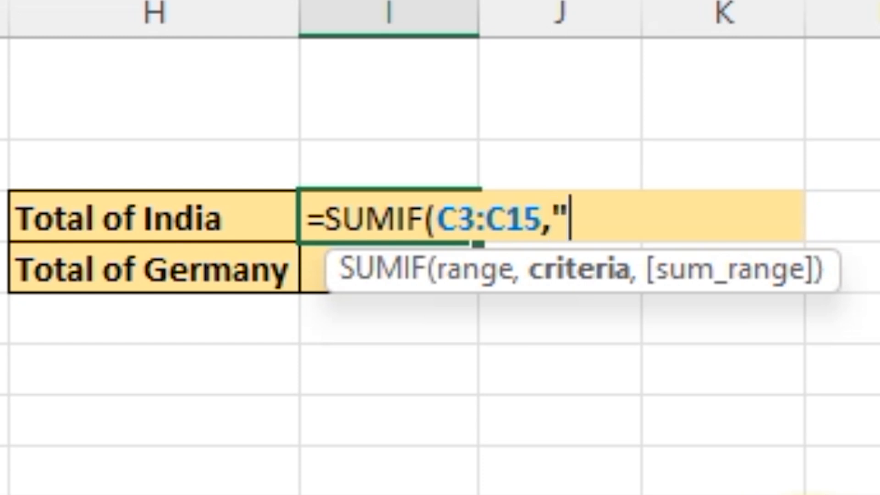
pyautogui.write('India"')
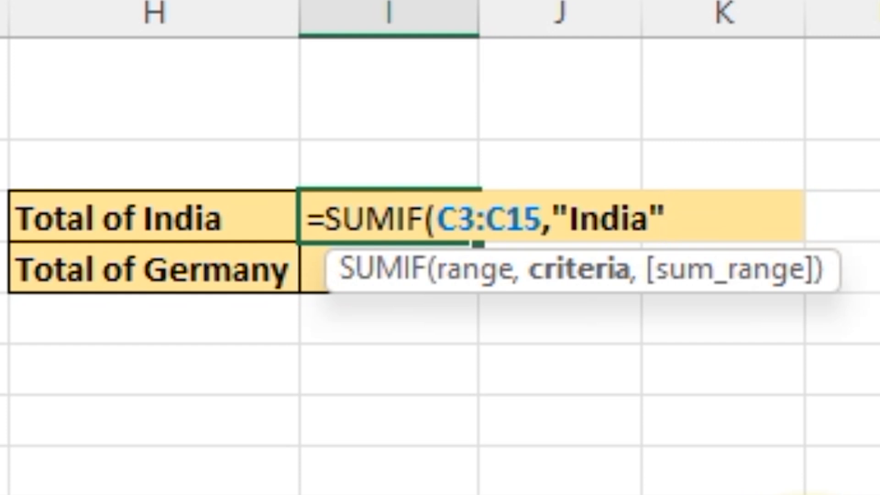
pyautogui.write(',')
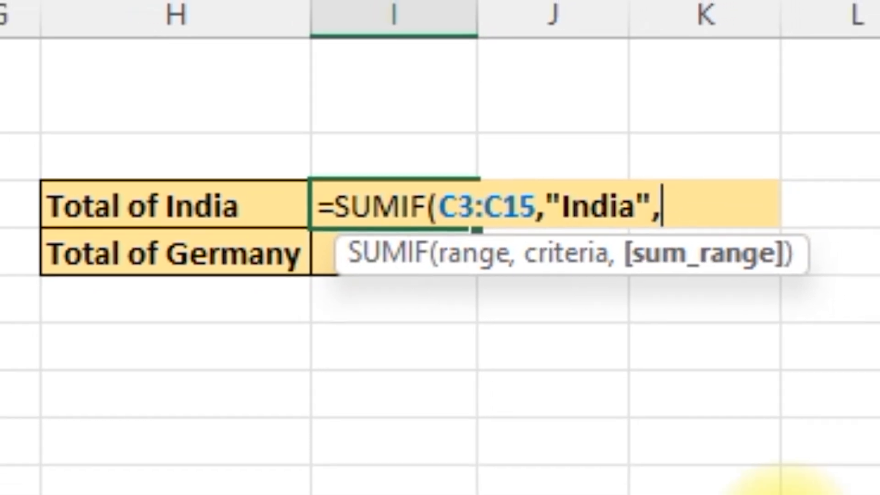
# Add the Gross Sales cells F3:F15 as the sum range and complete the Total of India SUMIF formula
pyautogui.press('Left')
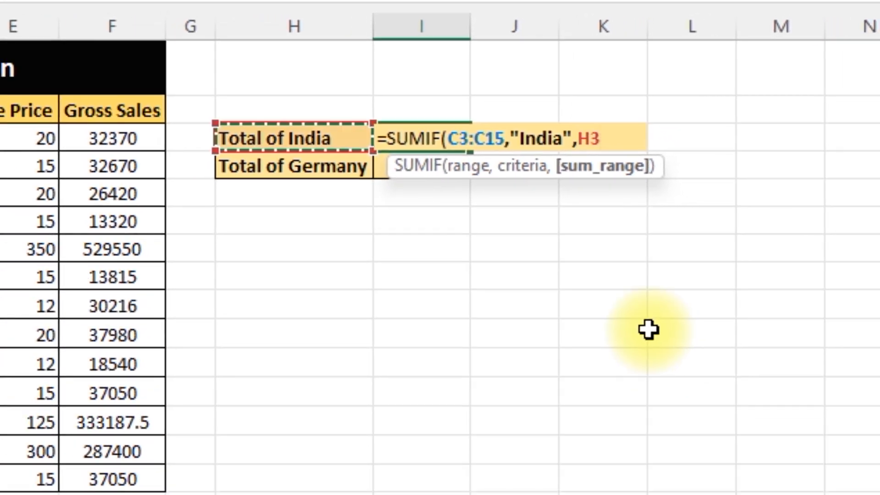
pyautogui.press('Left')
pyautogui.press('Left')
pyautogui.hotkey('ctrl', 'shift', 'Down')
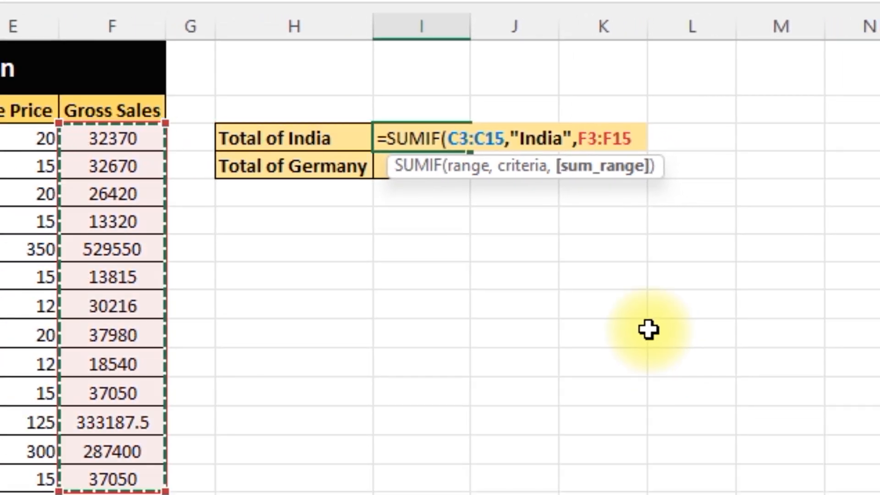
pyautogui.write(')')
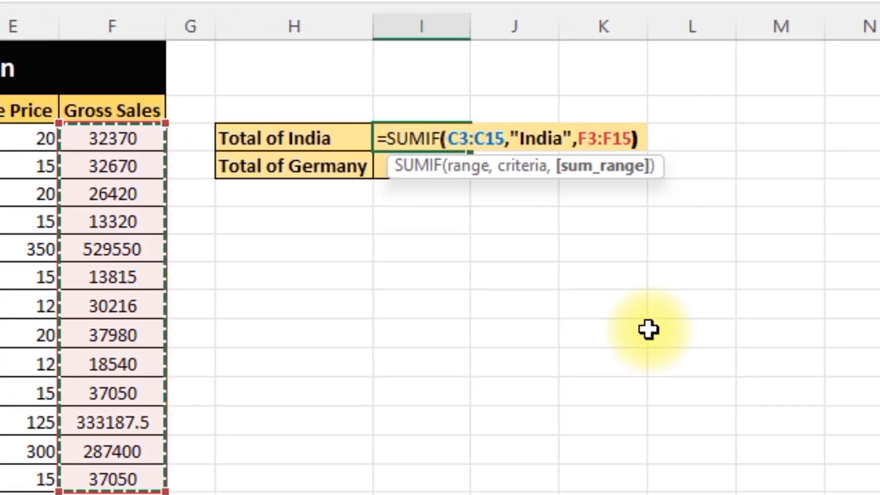
pyautogui.press('Return')
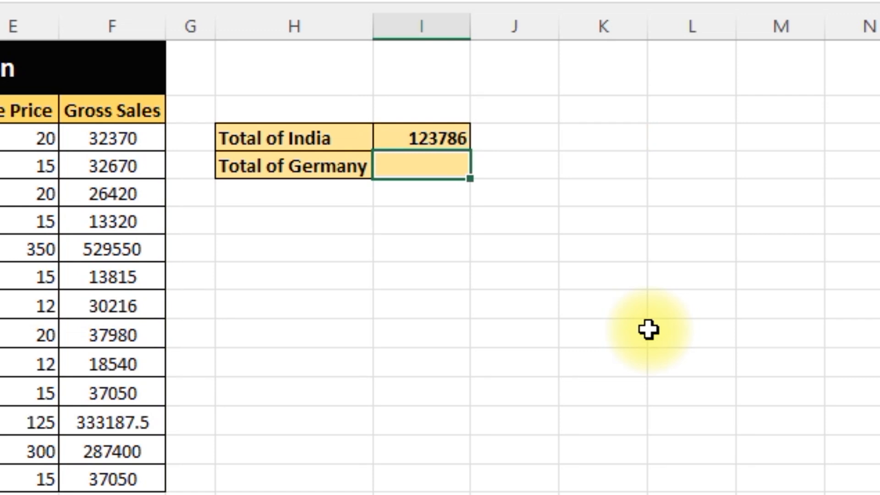
# Start a SUMIF formula in cell I4 beside the Total of Germany label
pyautogui.press('Up')
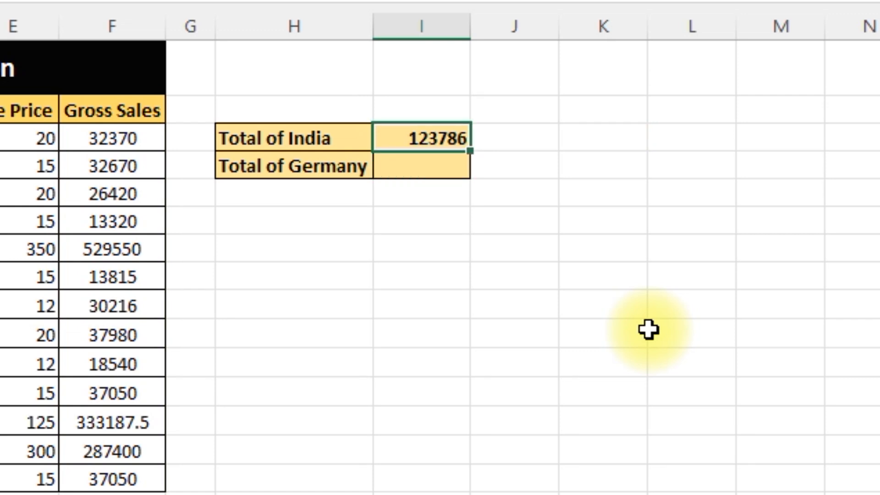
pyautogui.press('Left')
pyautogui.press('Left')
pyautogui.press('Left')
pyautogui.press('Left')
pyautogui.press('Left')
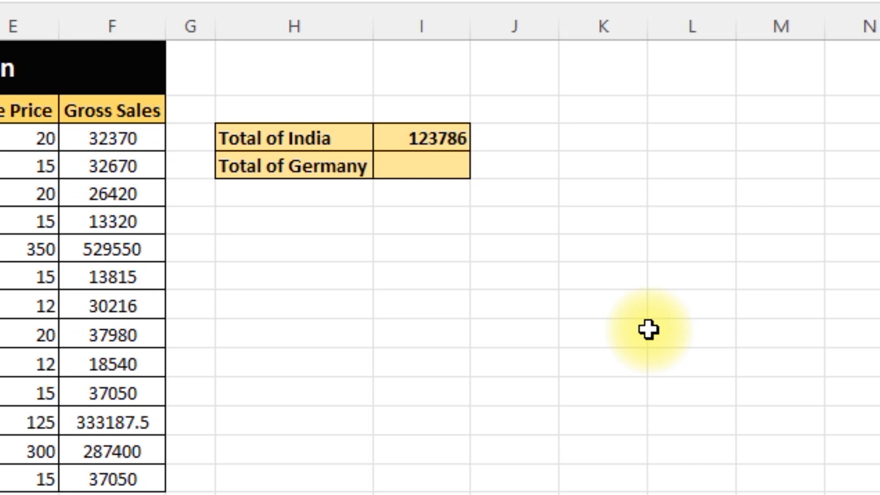
pyautogui.press('Right')
pyautogui.press('Right')
pyautogui.press('Right')
pyautogui.press('Right')
pyautogui.press('Right')
pyautogui.press('Down')
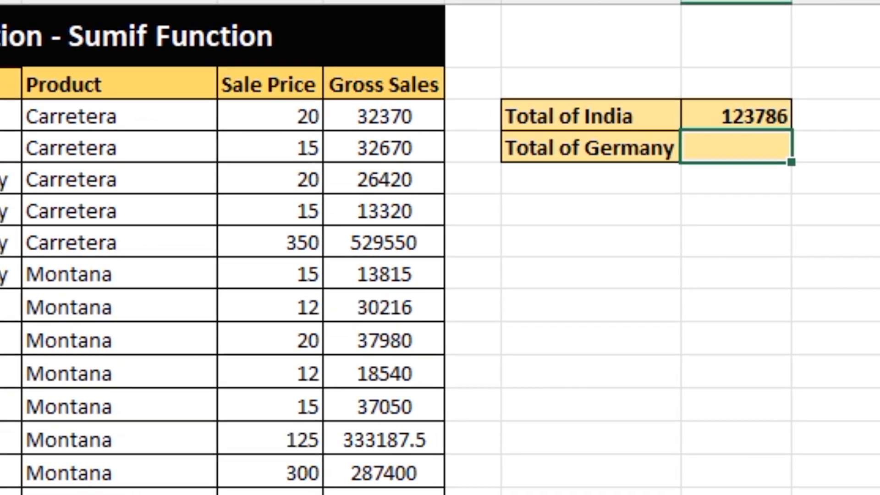
pyautogui.write('=')
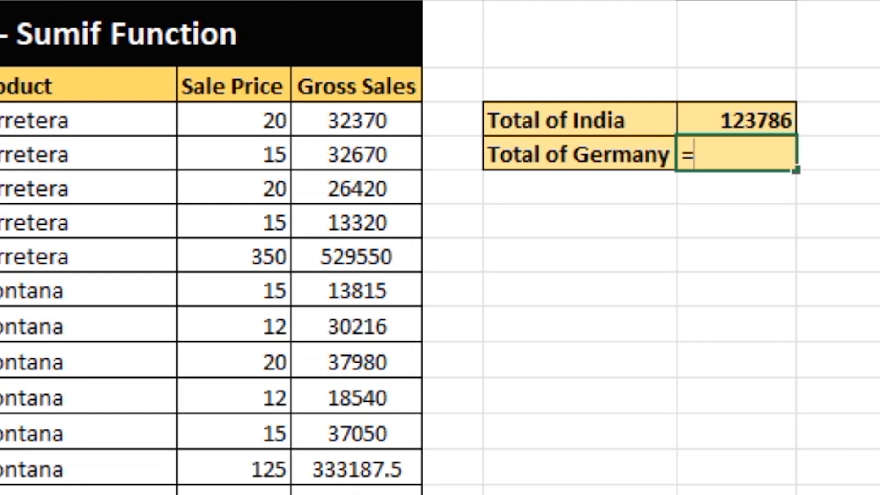
pyautogui.write('sumif')
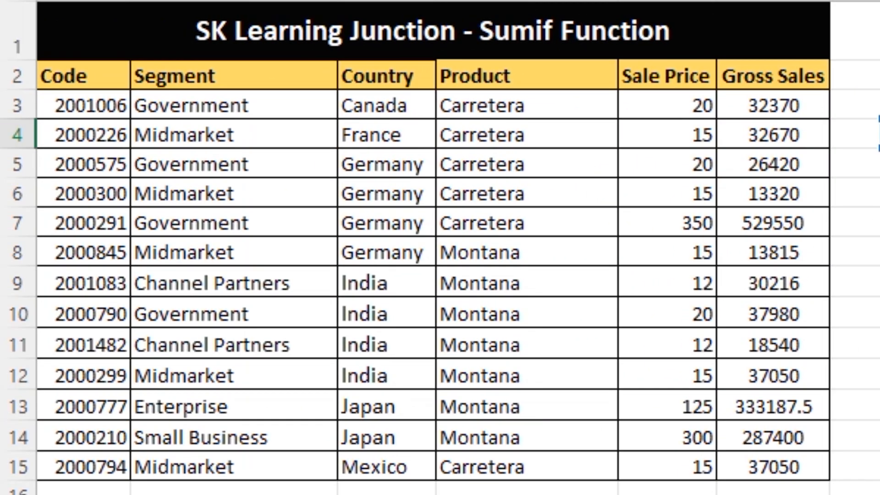
# Supply the Country cells C3:C15 as the range and the absolute reference $C$5 as the criteria
pyautogui.press('Left')
pyautogui.press('Left')
pyautogui.press('Left')
pyautogui.press('Left')
pyautogui.press('Left')
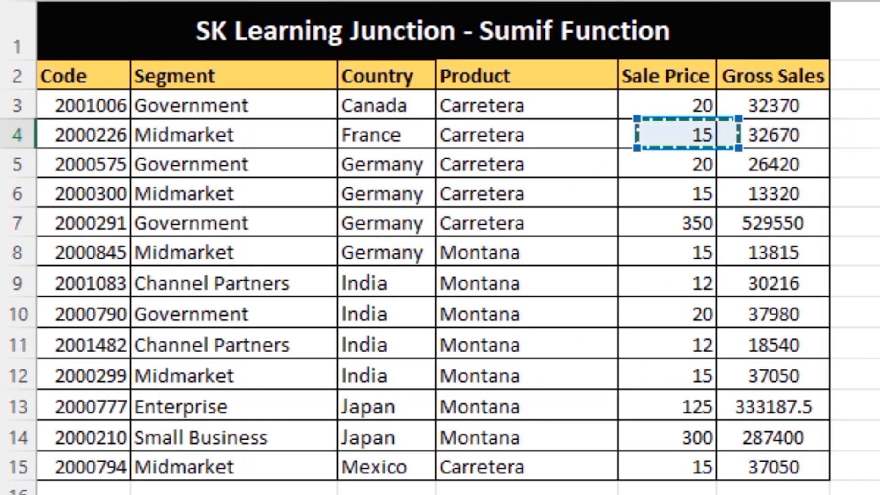
pyautogui.press('Up')
pyautogui.hotkey('shift', 'Down')
pyautogui.hotkey('shift', 'Down')
pyautogui.hotkey('ctrl', 'shift', 'Down')
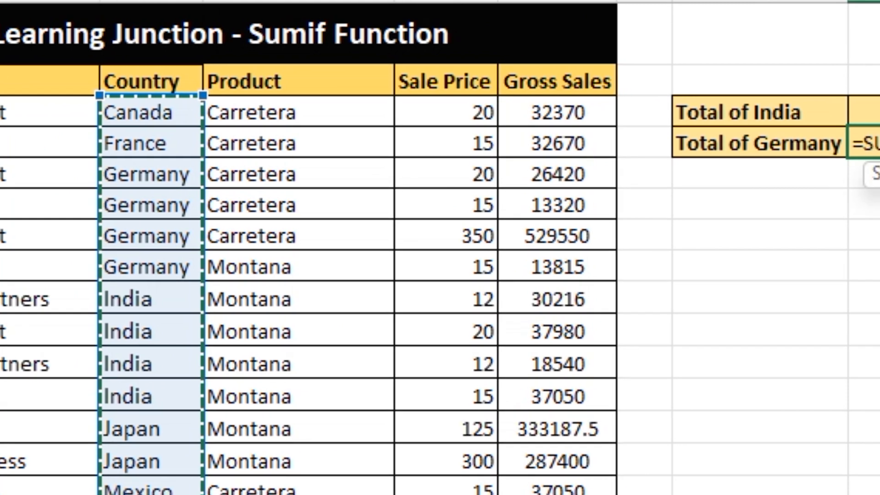
pyautogui.write(',')
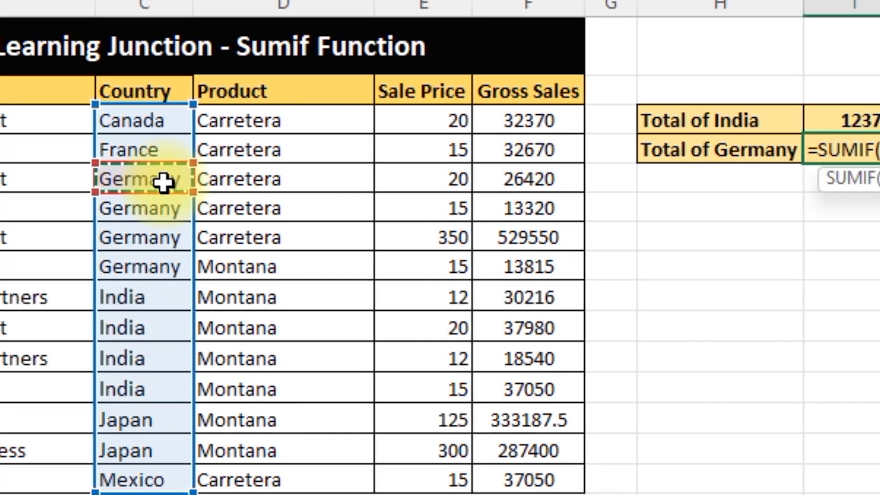
pyautogui.press('F4')
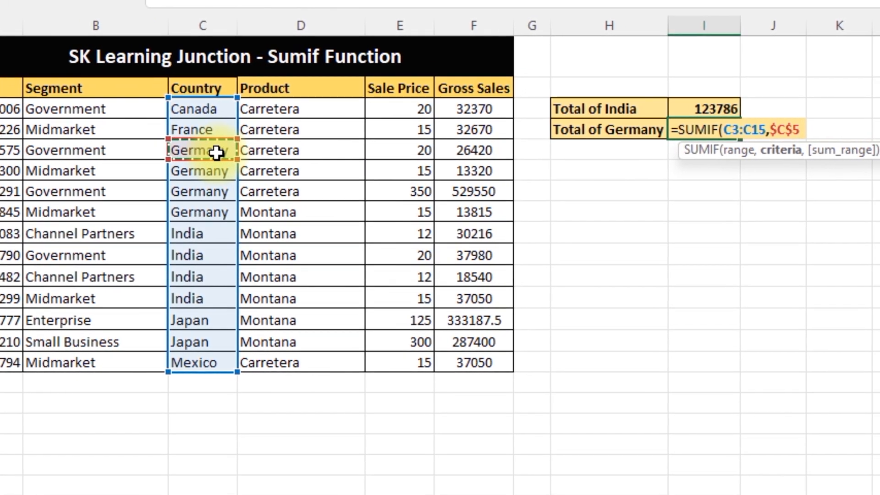
pyautogui.write(',')
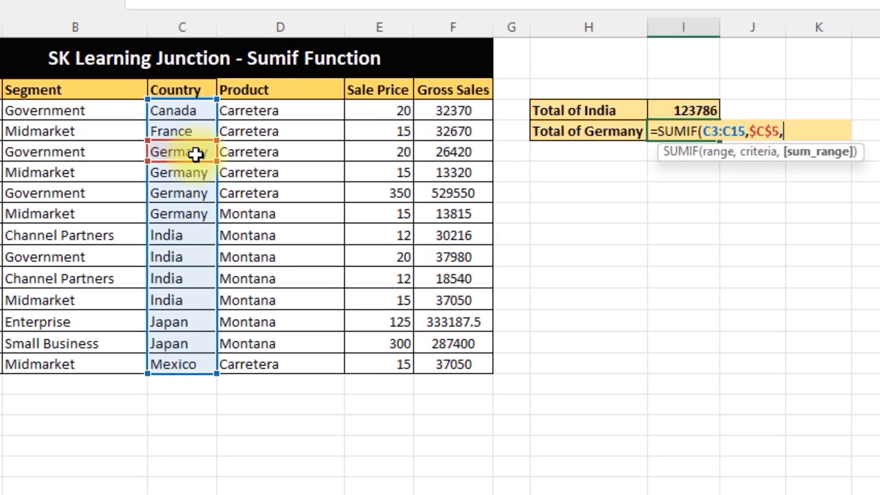
# Add F3:F15 as the sum range and complete the Total of Germany formula
pyautogui.press('Left')
pyautogui.press('Left')
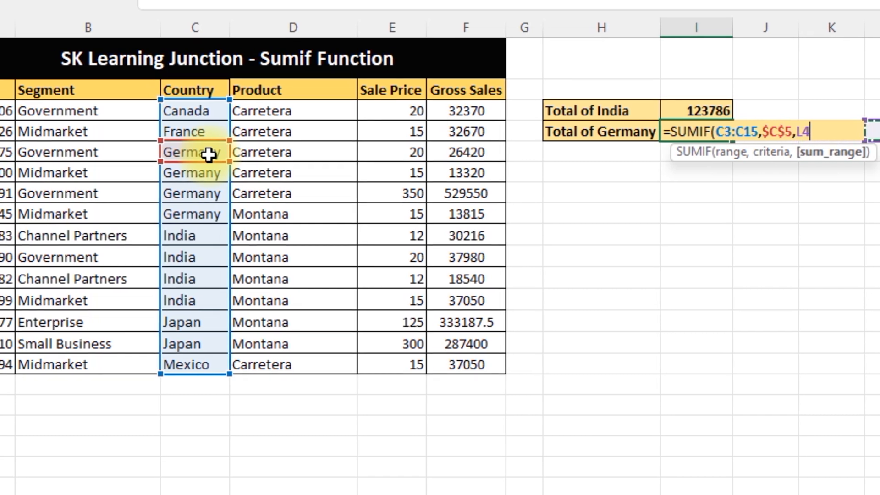
pyautogui.press('Left')
pyautogui.press('Up')
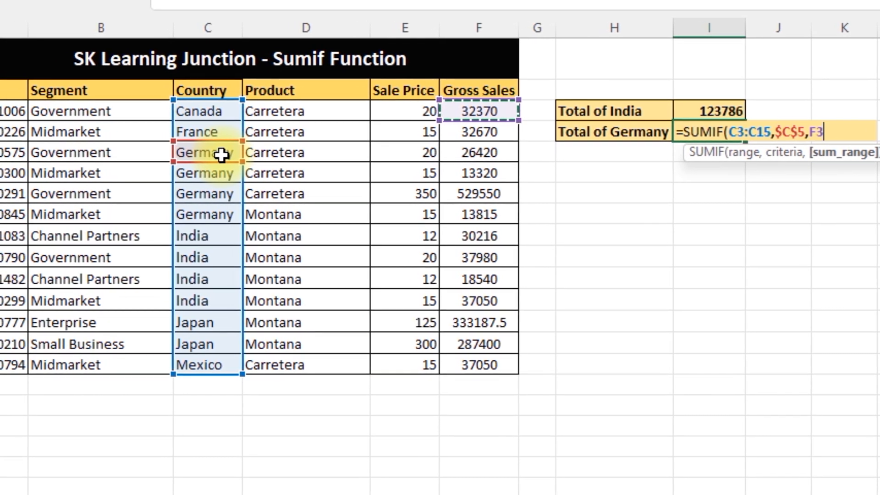
pyautogui.hotkey('ctrl', 'shift', 'Down')
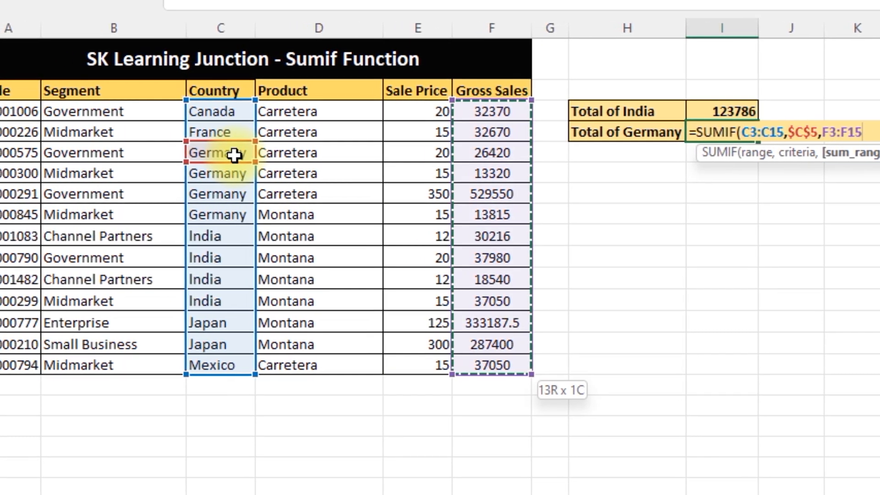
pyautogui.write(')')
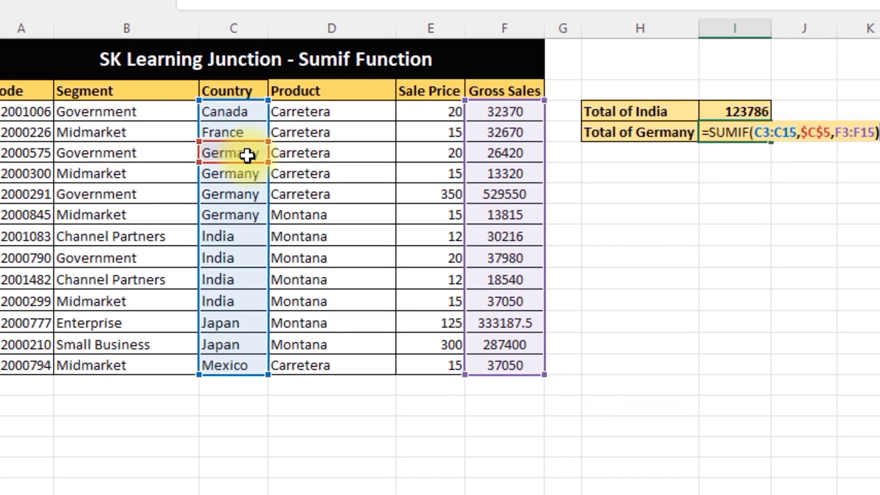
pyautogui.press('Return')
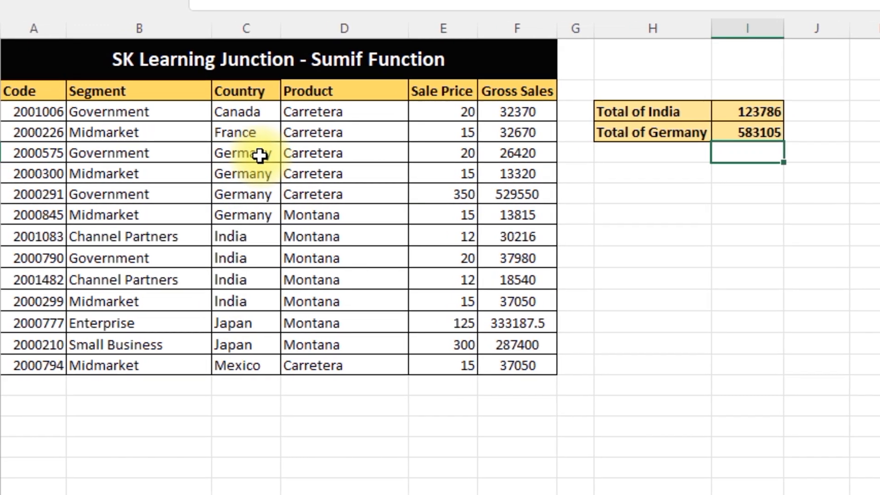
# Turn on filters for header row 2 of the Sumif sheet
pyautogui.press('Up')
pyautogui.press('Up')
pyautogui.press('Left')
pyautogui.press('Left')
pyautogui.press('Left')
pyautogui.press('Left')
pyautogui.press('Left')
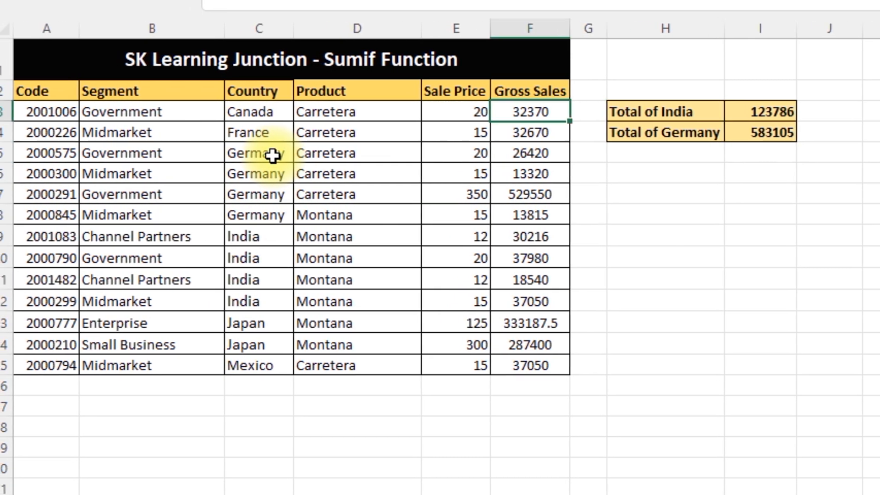
pyautogui.press('Up')
pyautogui.hotkey('shift', 'space')
pyautogui.hotkey('ctrl', 'shift', 'l')
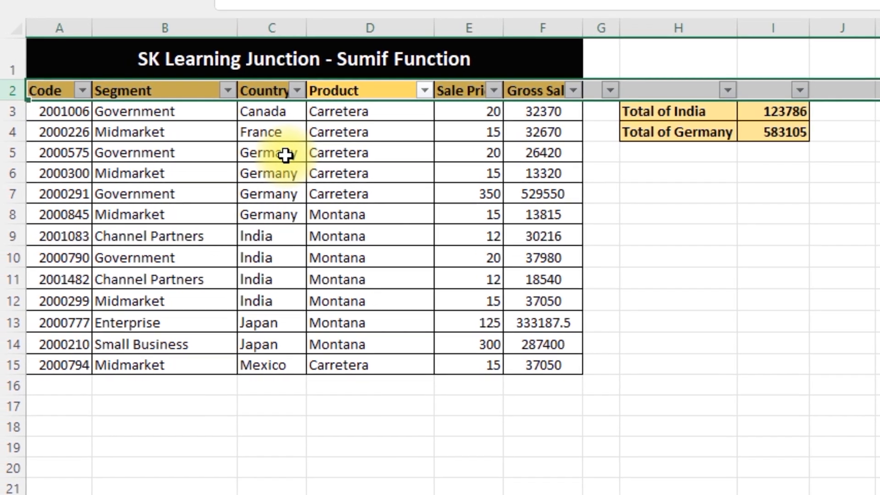
# Filter the Country column to show only India
pyautogui.press('Left')
pyautogui.hotkey('alt', 'Down')
pyautogui.press('Down')
pyautogui.press('Down')
pyautogui.press('Down')
pyautogui.press('Down')
pyautogui.press('Down')
pyautogui.press('Down')
pyautogui.press('Down')
pyautogui.press('Down')
pyautogui.press('Down')
pyautogui.press('Down')
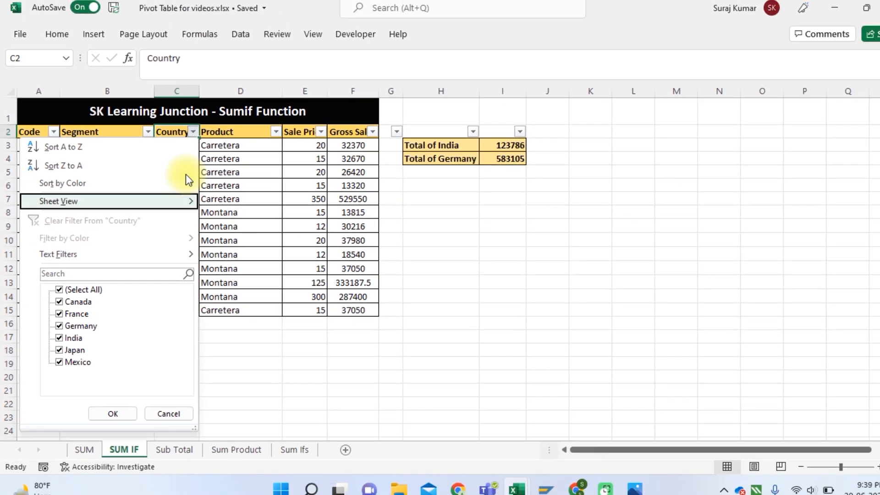
pyautogui.press('Up')
pyautogui.press('space')
pyautogui.press('Down')
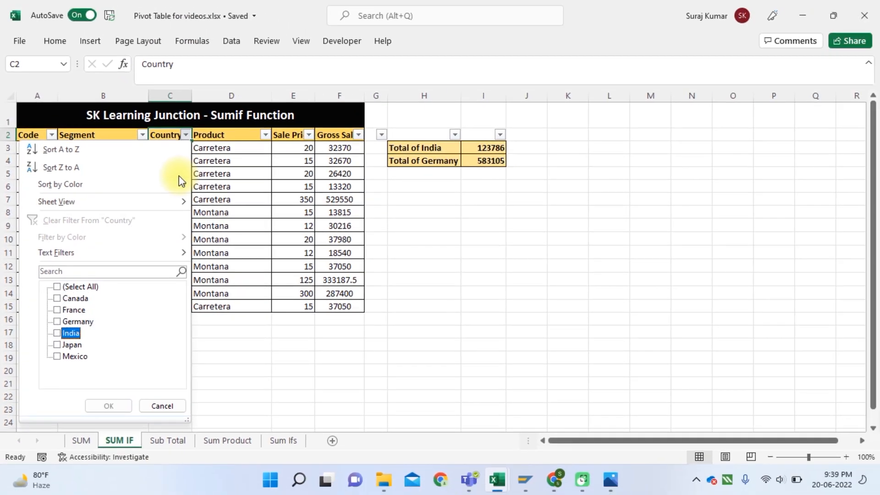
pyautogui.press('space')
pyautogui.press('Return')
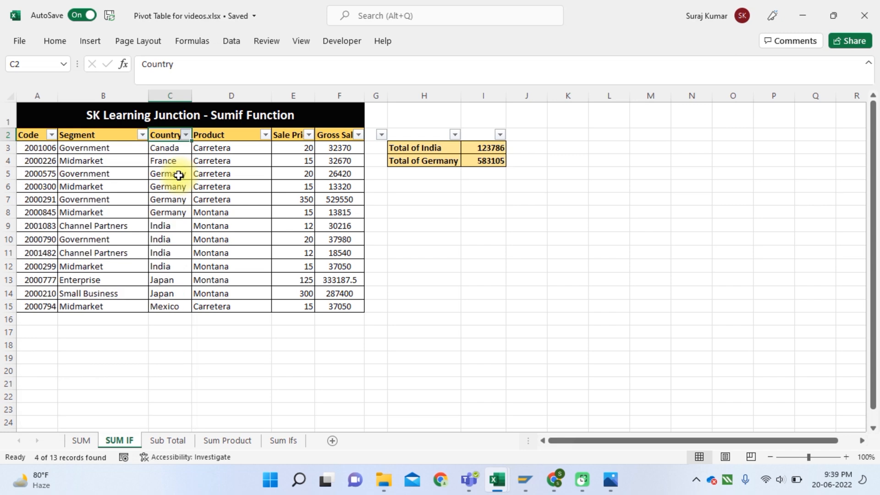
# Select the filtered India values in the Gross Sales column to check their sum against the SUMIF total
pyautogui.press('Down')
pyautogui.press('Right')
pyautogui.press('Left')
pyautogui.press('Up')
pyautogui.press('Down')
pyautogui.press('Right')
pyautogui.press('Right')
pyautogui.press('Right')
pyautogui.hotkey('ctrl', 'shift', 'Down')
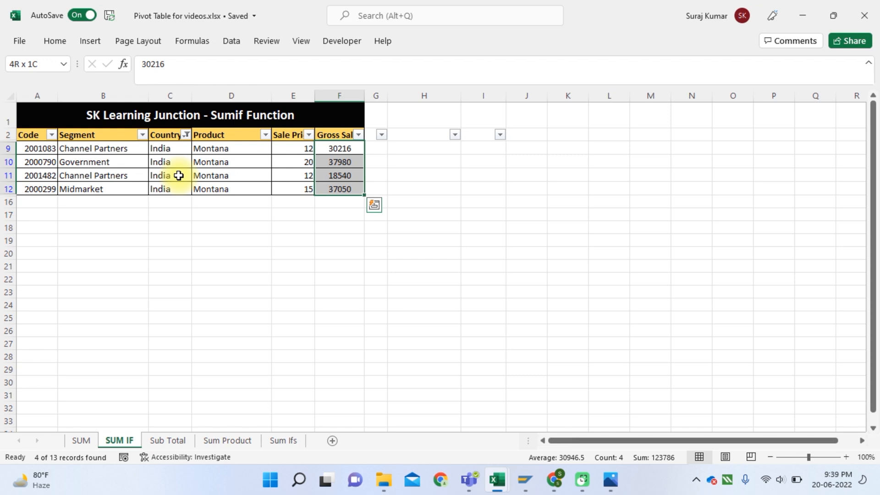
# Remove the filters from the Sumif sheet and return to the country totals
pyautogui.hotkey('ctrl', 'shift', 'l')
pyautogui.press('Right')
pyautogui.press('Right')
pyautogui.press('Right')
pyautogui.press('Right')
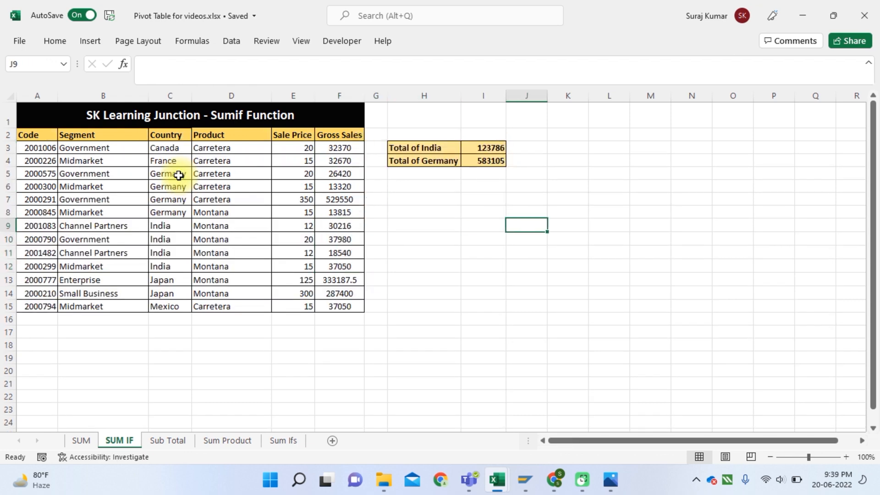
pyautogui.press('Left')
pyautogui.hotkey('ctrl', 'Up')
pyautogui.press('Up')
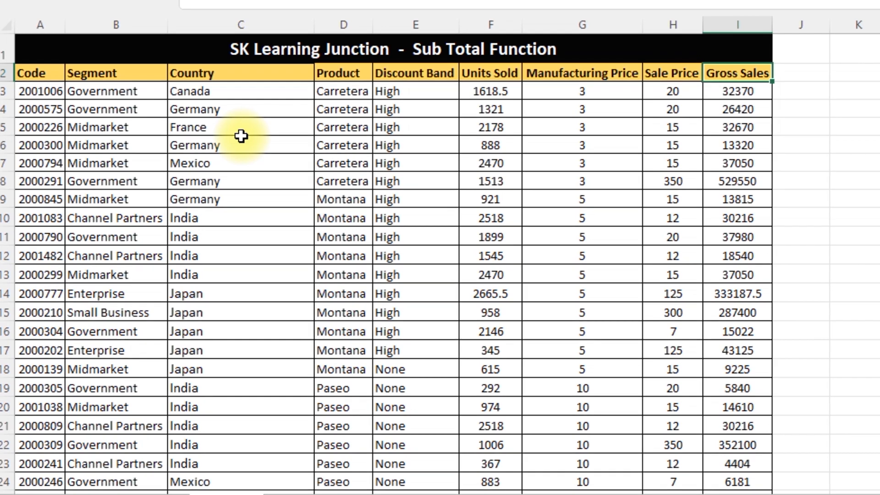
# On the Sub Total sheet, total Units Sold in F84 with a SUM formula over F3:F83
pyautogui.hotkey('ctrl', 'Down')
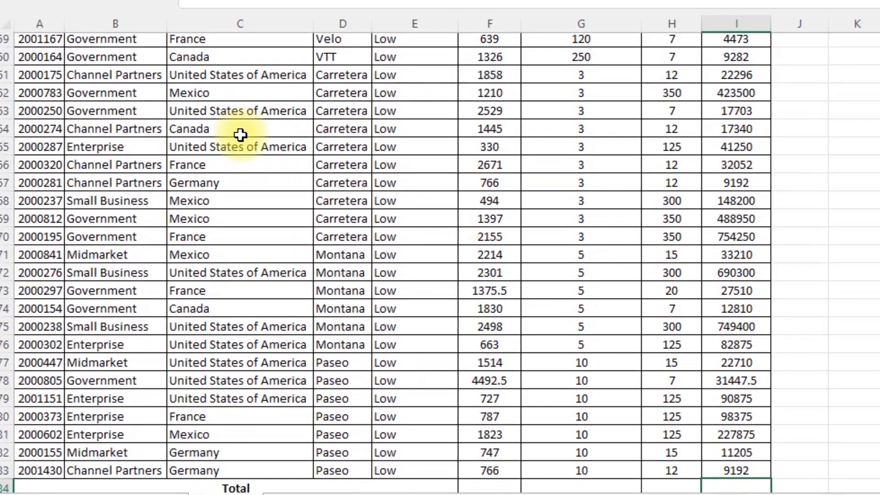
pyautogui.press('Down')
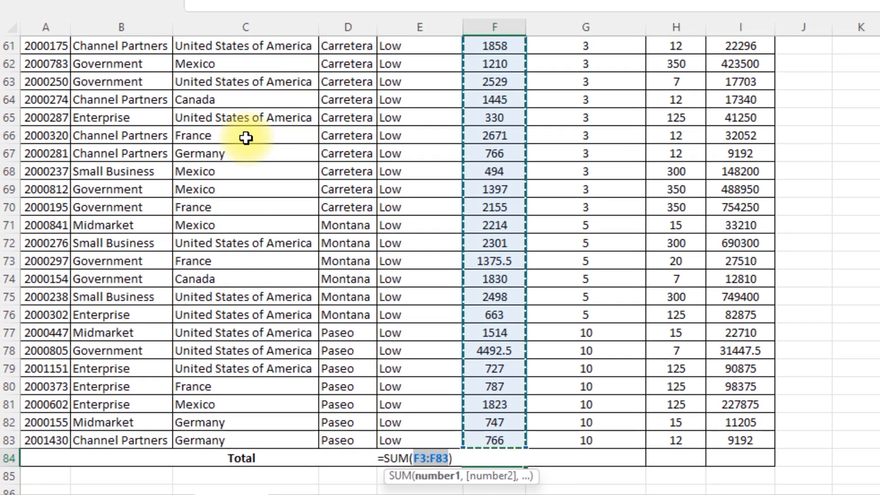
pyautogui.hotkey('ctrl', 'Return')
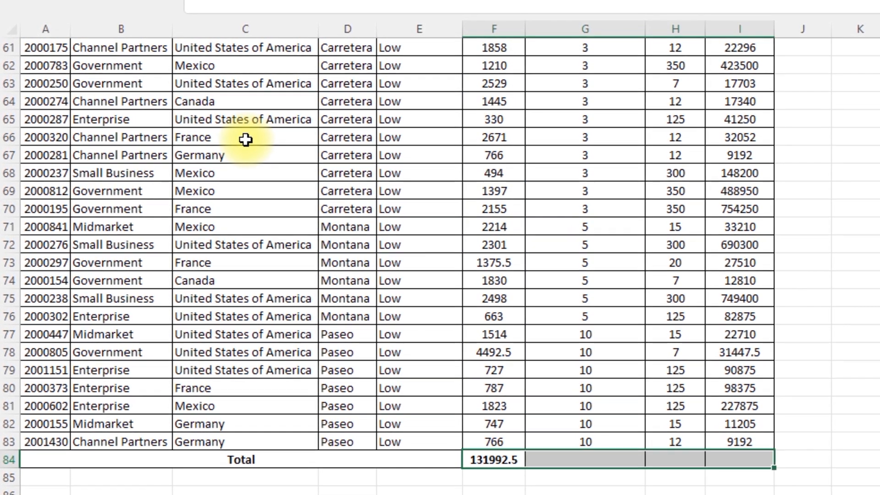
# Fill the F84 total formula across to I84 for Manufacturing Price, Sale Price and Gross Sales
pyautogui.hotkey('shift', 'Right')
pyautogui.hotkey('shift', 'Right')
pyautogui.hotkey('shift', 'Right')
pyautogui.hotkey('ctrl', 'r')
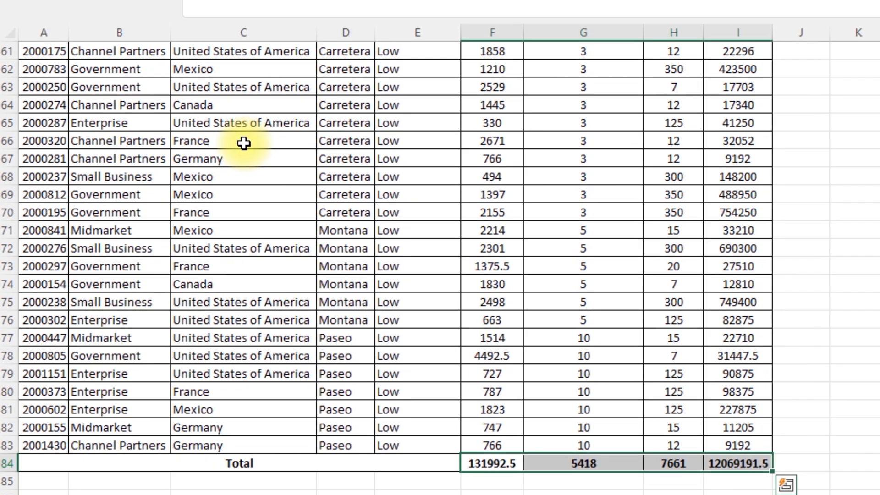
# Turn on filters for header row 2 of the Sub Total table
pyautogui.hotkey('ctrl', 'Up')
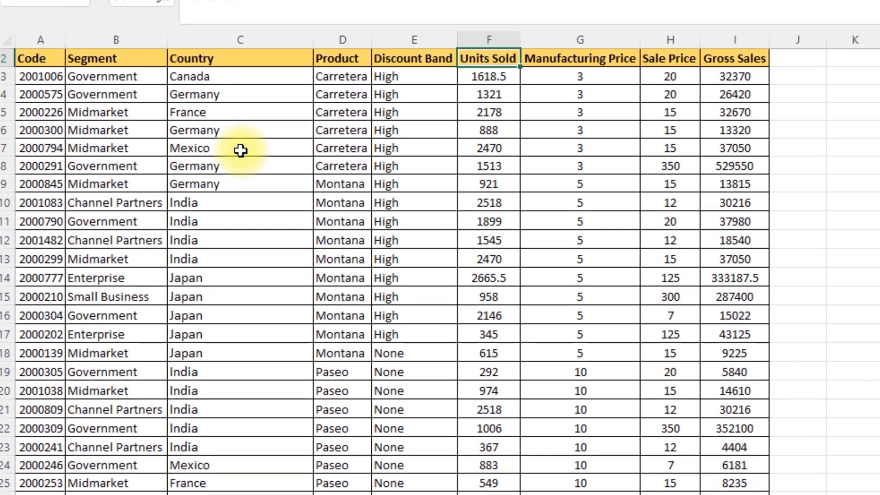
pyautogui.scroll(1, 239, 153)
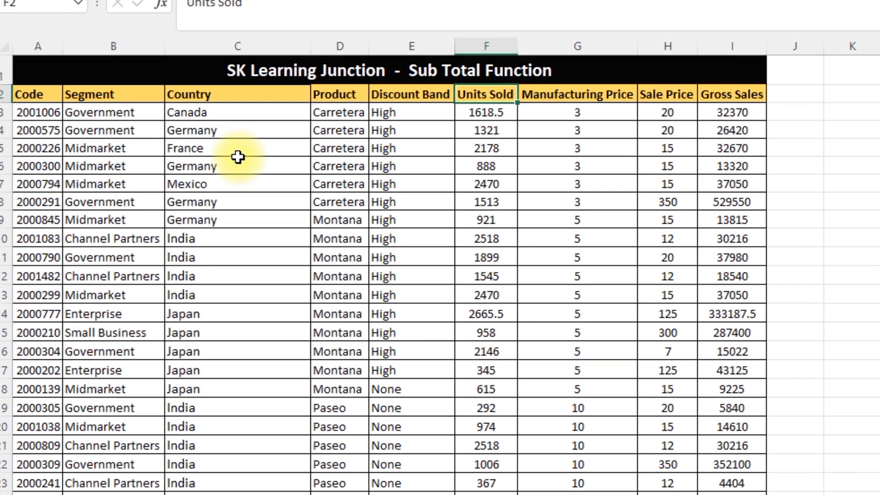
pyautogui.press('Left')
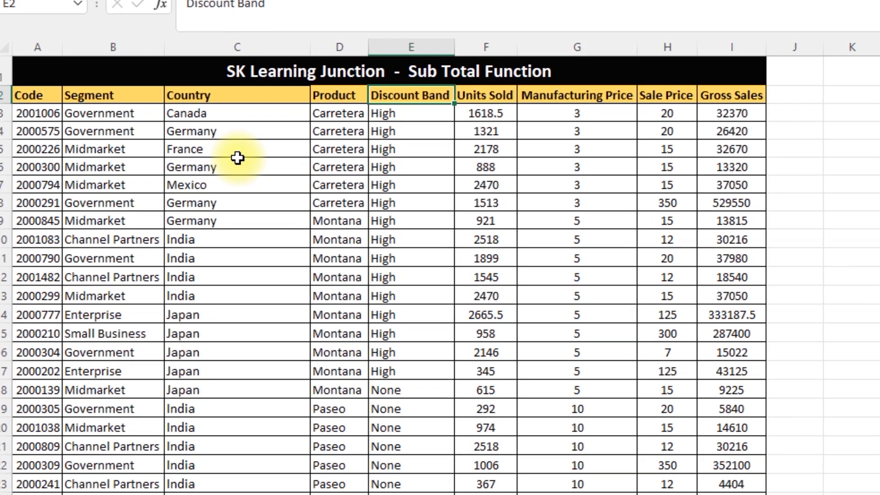
pyautogui.press('Left')
pyautogui.press('Left')
pyautogui.hotkey('shift', 'space')
pyautogui.hotkey('ctrl', 'shift', 'l')
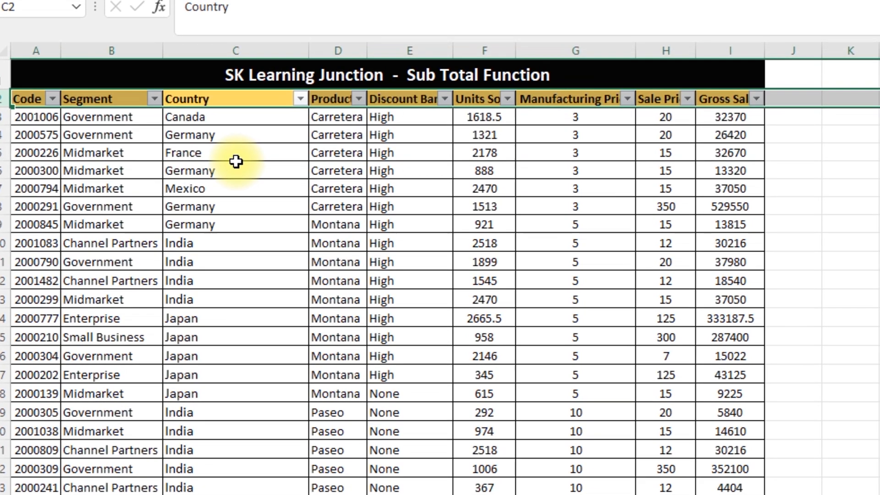
# Filter the Sub Total table's Country column to India and go to the first visible Gross Sales value
pyautogui.hotkey('alt', 'Down')
pyautogui.press('space')
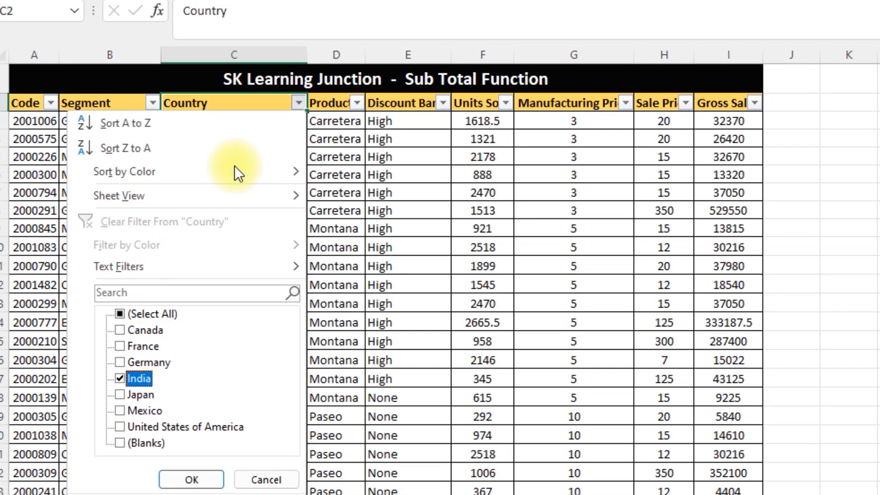
pyautogui.press('Return')
pyautogui.hotkey('ctrl', 'Right')
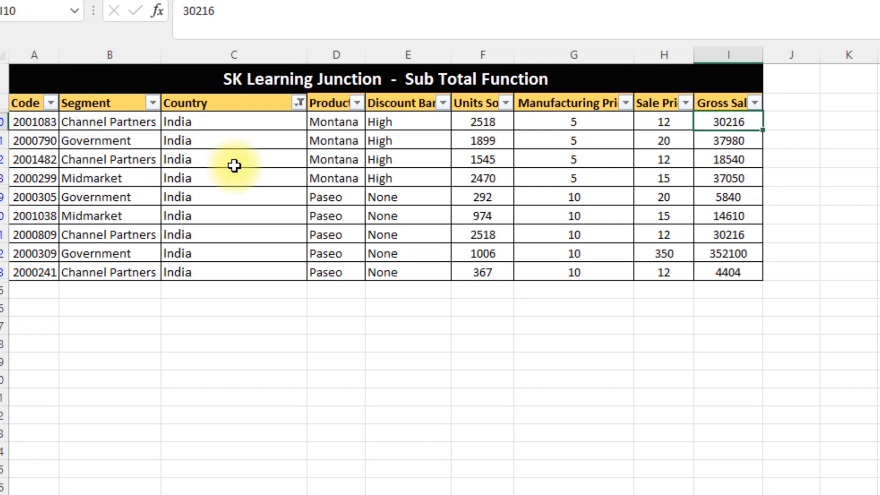
# Remove the filters from the Sub Total table and clear the SUM totals in F84:I84
pyautogui.hotkey('ctrl', 'Up')
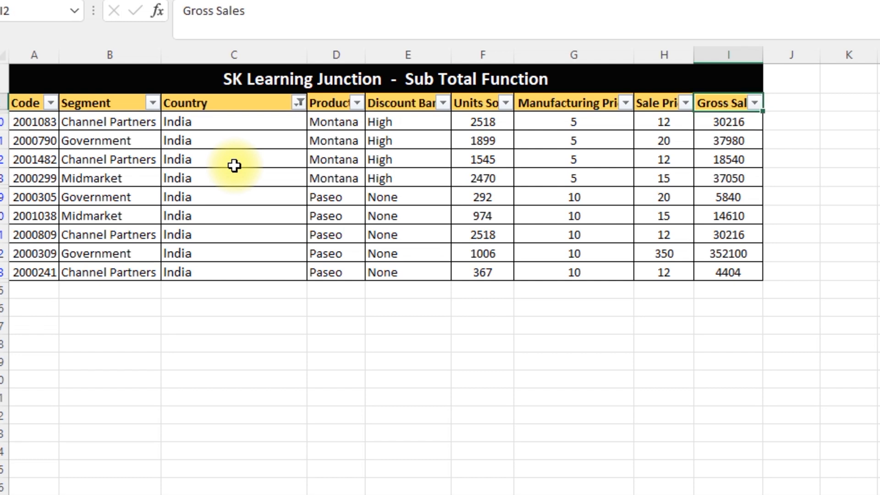
pyautogui.hotkey('ctrl', 'shift', 'l')
pyautogui.press('Down')
pyautogui.hotkey('ctrl', 'Down')
pyautogui.press('Down')
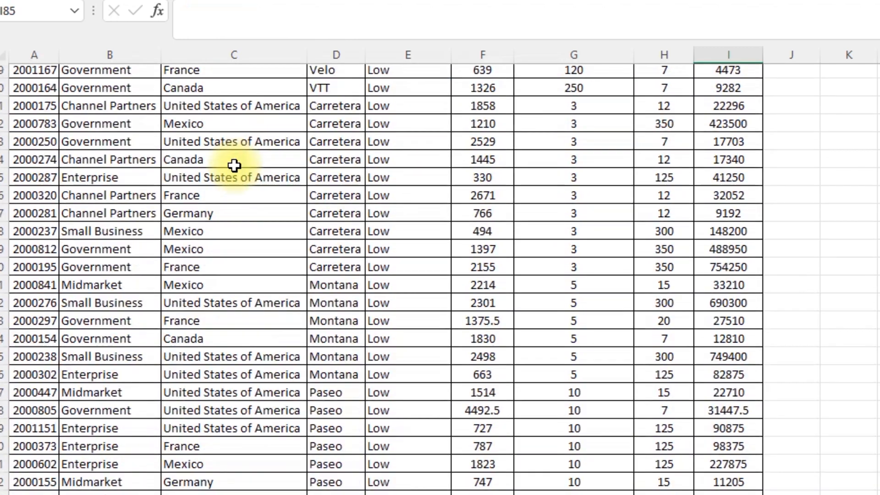
pyautogui.press('Up')
pyautogui.hotkey('ctrl', 'Left')
pyautogui.hotkey('ctrl', 'shift', 'Right')
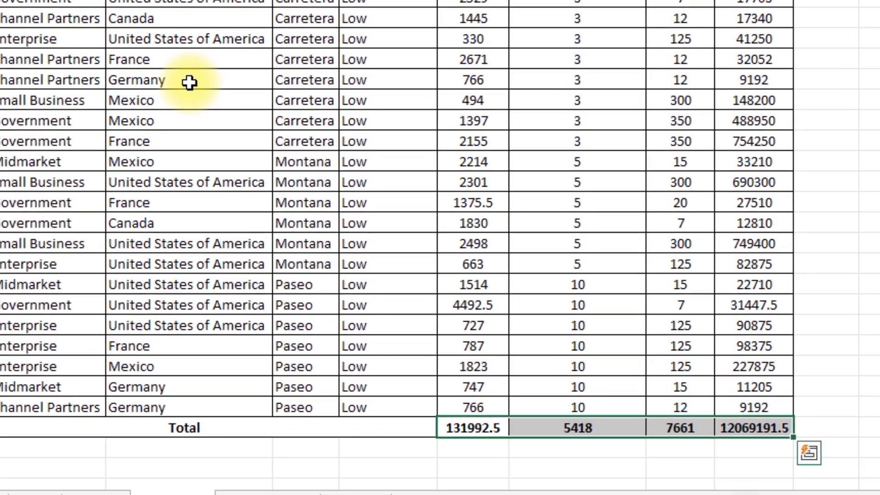
pyautogui.press('Delete')
pyautogui.press('Down')
pyautogui.press('Up')
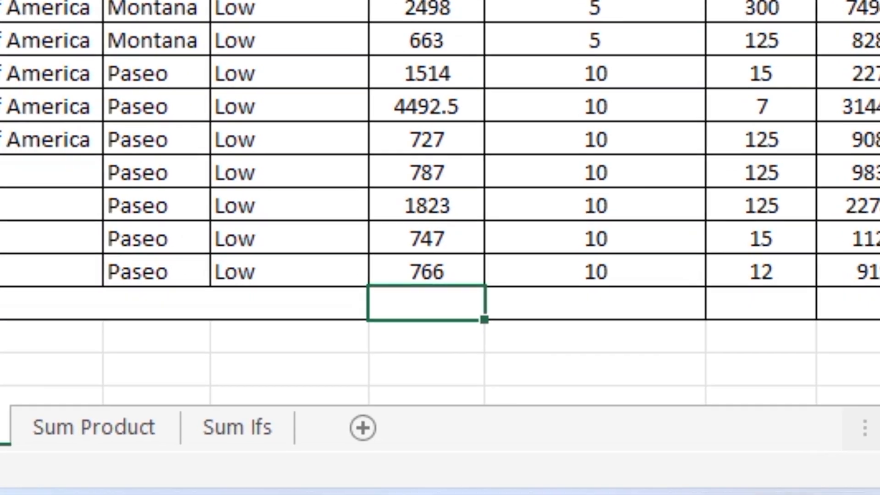
# Begin a SUBTOTAL formula in the Units Sold total cell F84 with function 9 - SUM
pyautogui.write('=sub')
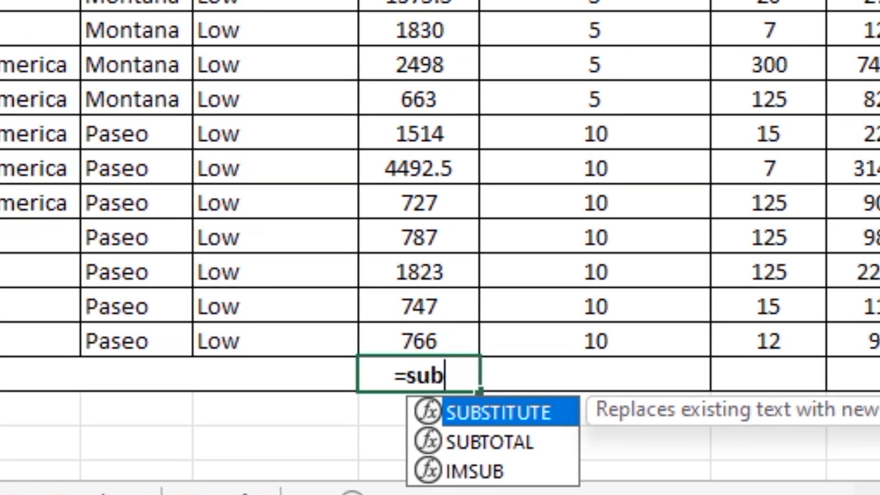
pyautogui.press('Down')
pyautogui.press('Tab')
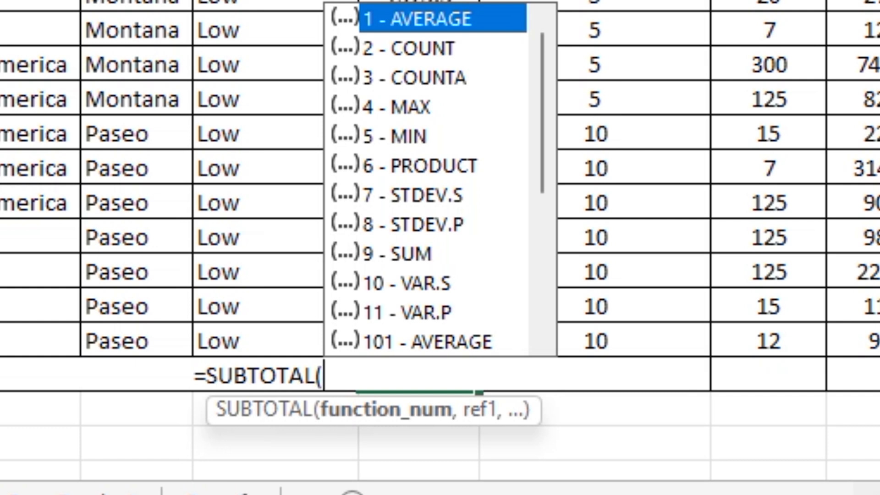
pyautogui.press('Down')
pyautogui.press('Down')
pyautogui.press('Down')
pyautogui.press('Down')
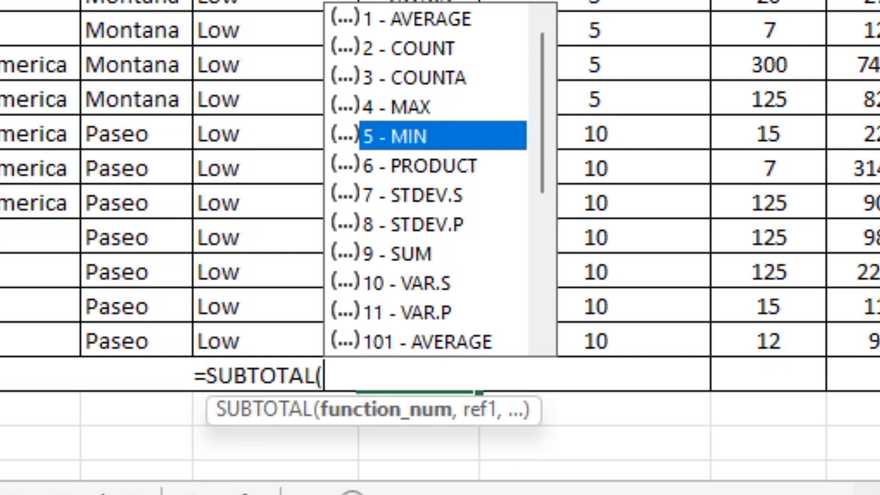
pyautogui.press('Down')
pyautogui.press('Down')
pyautogui.press('Down')
pyautogui.press('Down')
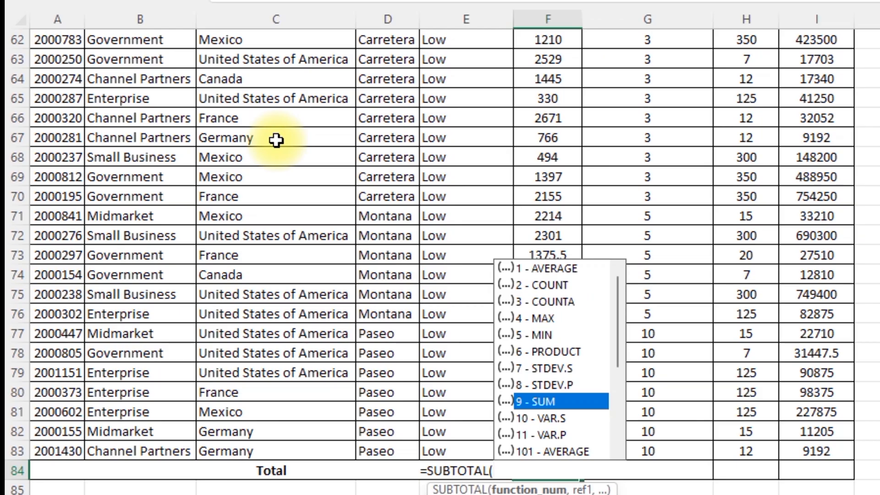
pyautogui.press('Tab')
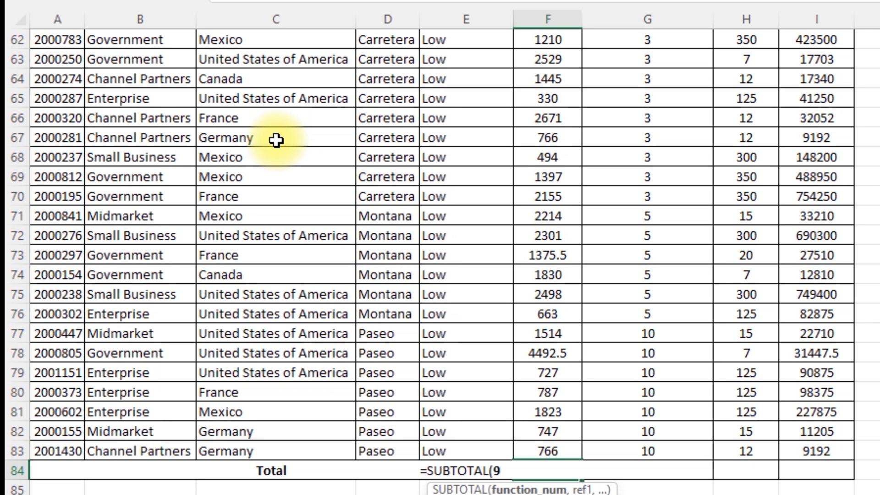
pyautogui.write(',')
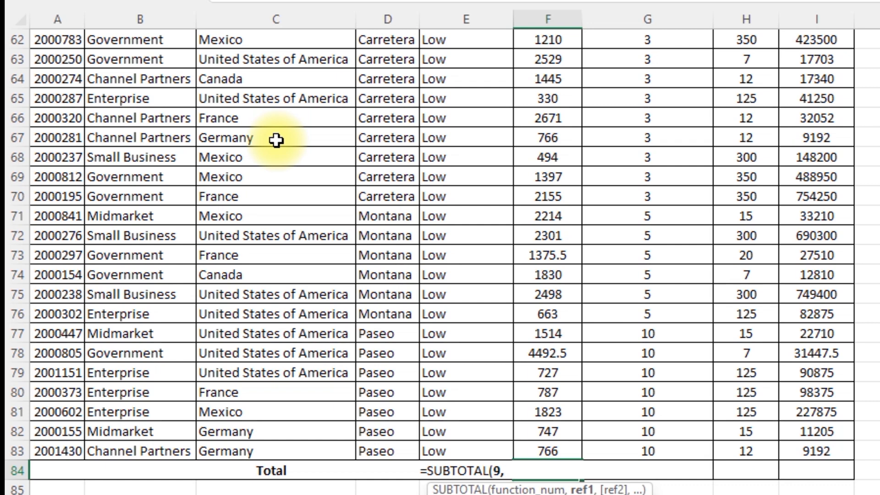
# Complete the F84 SUBTOTAL formula using the Units Sold values above it as the reference range
pyautogui.click(571, 289)
pyautogui.hotkey('ctrl', 'Up')
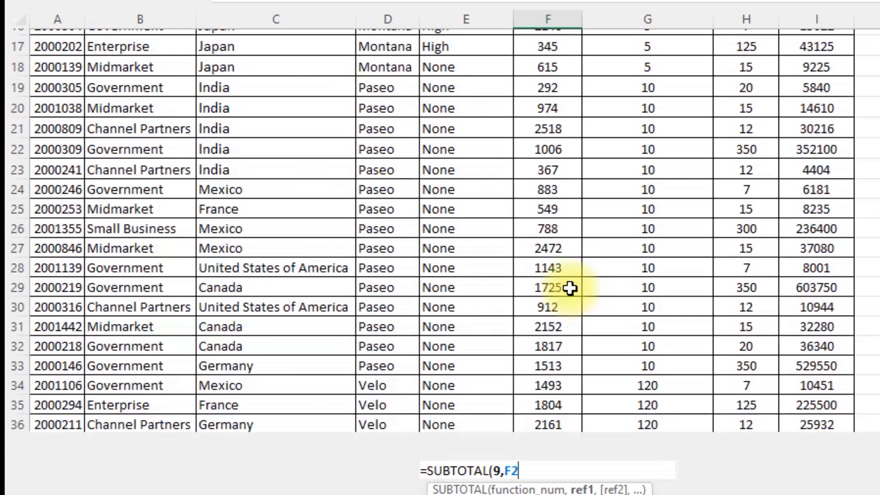
pyautogui.hotkey('ctrl', 'shift', 'Down')
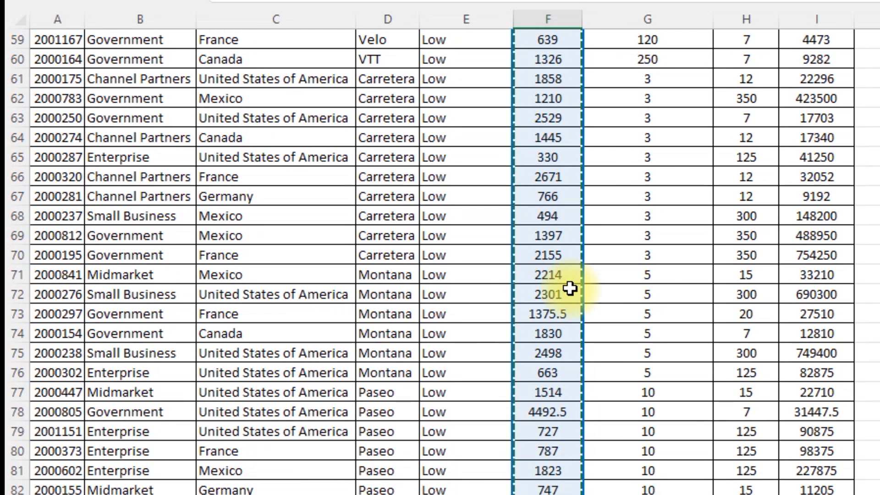
pyautogui.write(')')
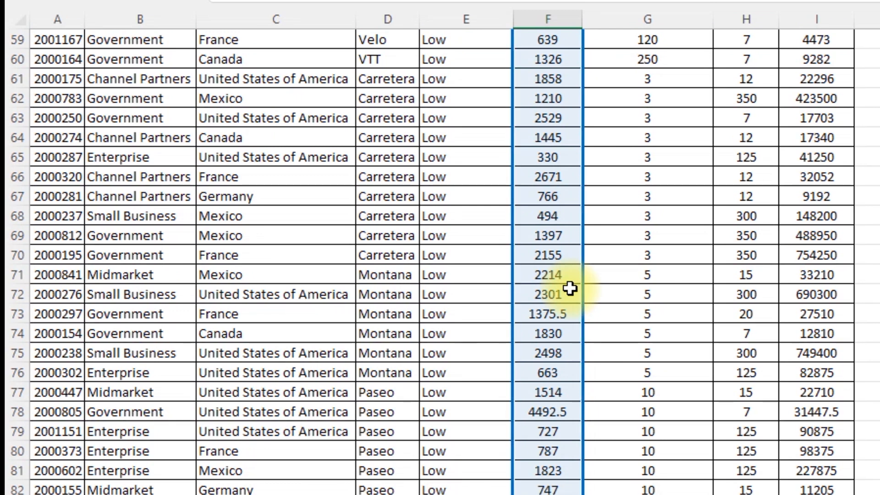
pyautogui.press('Return')
# Fill the F84 SUBTOTAL formula across to I84
pyautogui.press('Up')
pyautogui.hotkey('shift', 'Right')
pyautogui.hotkey('shift', 'Right')
pyautogui.hotkey('shift', 'Right')
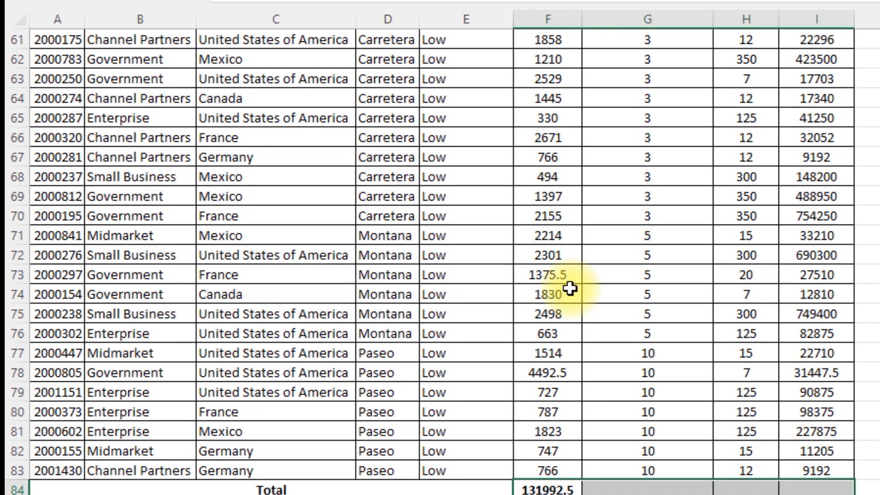
pyautogui.hotkey('ctrl', 'r')
# Turn on filters for header row 2 and filter the Country column to India only
pyautogui.hotkey('ctrl', 'Up')
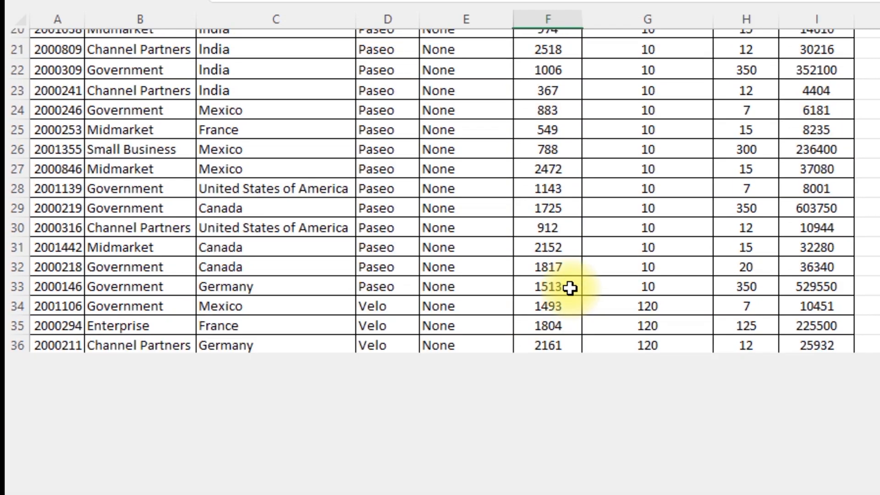
pyautogui.hotkey('ctrl', 'shift', 'l')
pyautogui.press('Left')
pyautogui.press('Left')
pyautogui.press('Left')
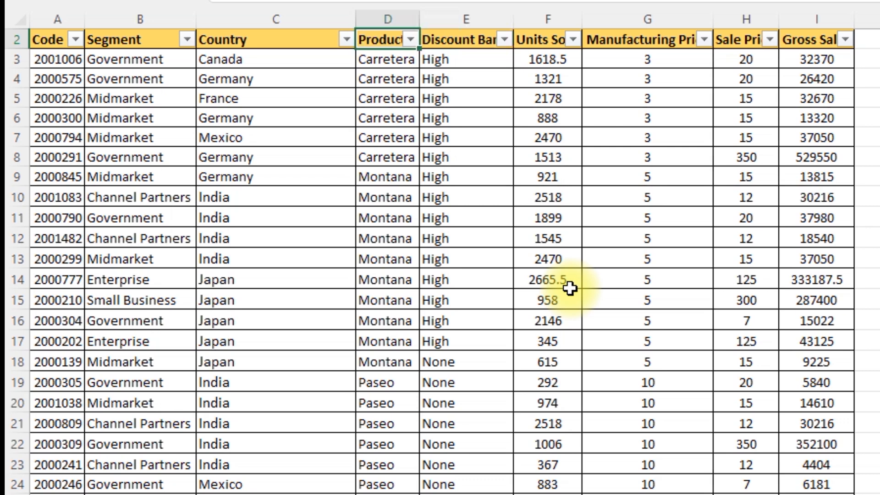
pyautogui.hotkey('alt', 'Down')
pyautogui.press('Tab')
pyautogui.press('Tab')
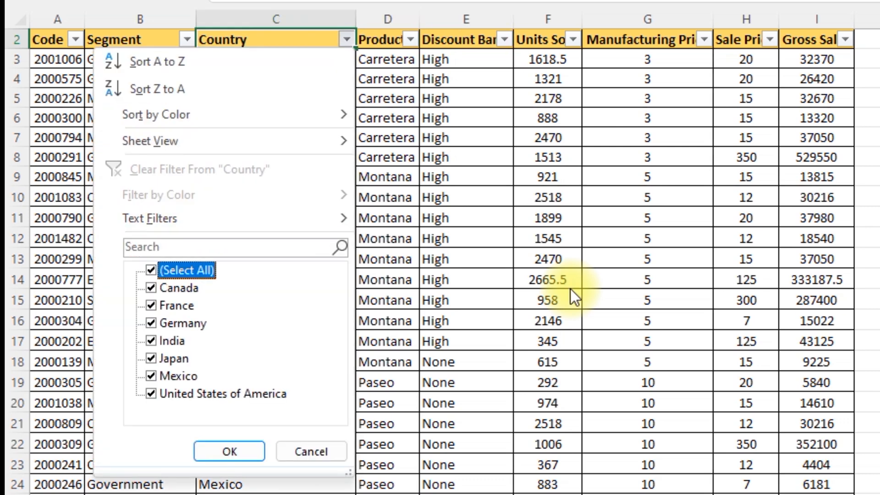
pyautogui.press('space')
pyautogui.press('Down')
pyautogui.press('Down')
pyautogui.press('Down')
pyautogui.press('Down')
pyautogui.press('space')
pyautogui.press('Return')
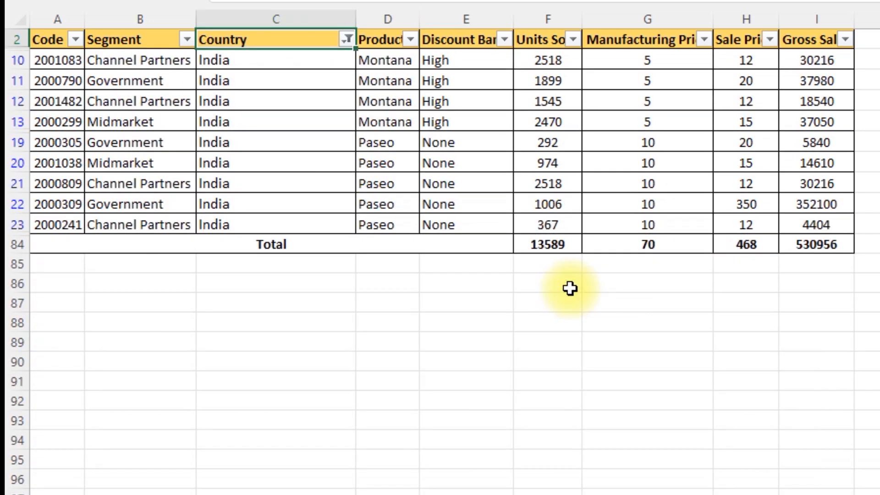
# Review the row 84 subtotals for the filtered India rows, from Units Sold to Gross Sales
pyautogui.hotkey('ctrl', 'Right')
pyautogui.hotkey('ctrl', 'Down')
pyautogui.press('Left')
pyautogui.press('Left')
pyautogui.press('Left')
pyautogui.press('Left')
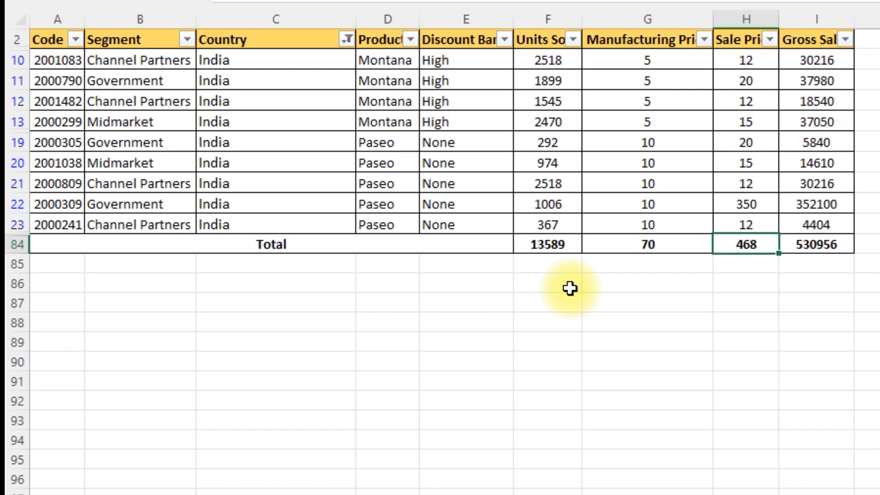
pyautogui.press('Right')
pyautogui.press('Right')
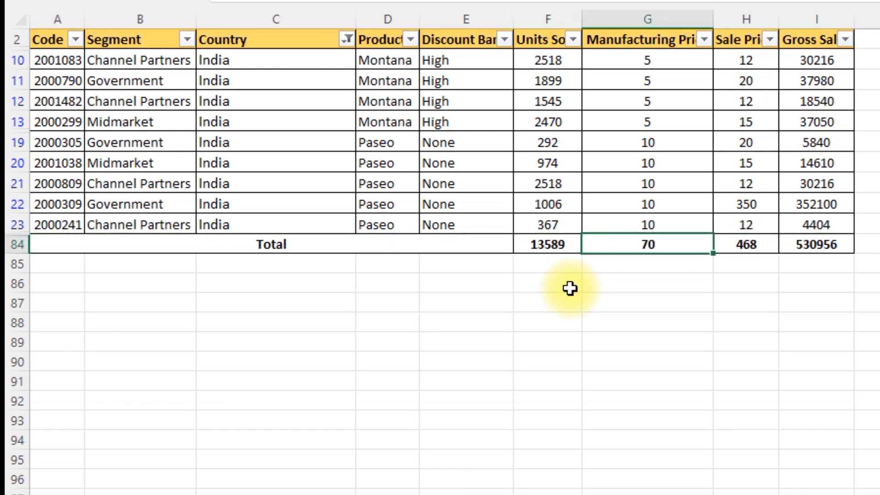
pyautogui.press('Right')
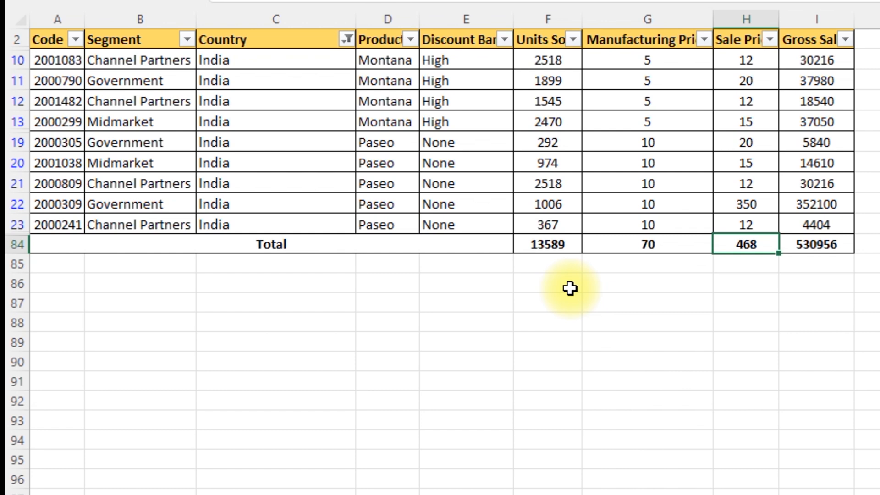
# Change the Country filter to Canada only and go to the Units Sold subtotal in F84
pyautogui.hotkey('ctrl', 'Up')
pyautogui.hotkey('ctrl', 'Left')
pyautogui.press('Right')
pyautogui.press('Right')
pyautogui.hotkey('alt', 'Down')
pyautogui.press('Down')
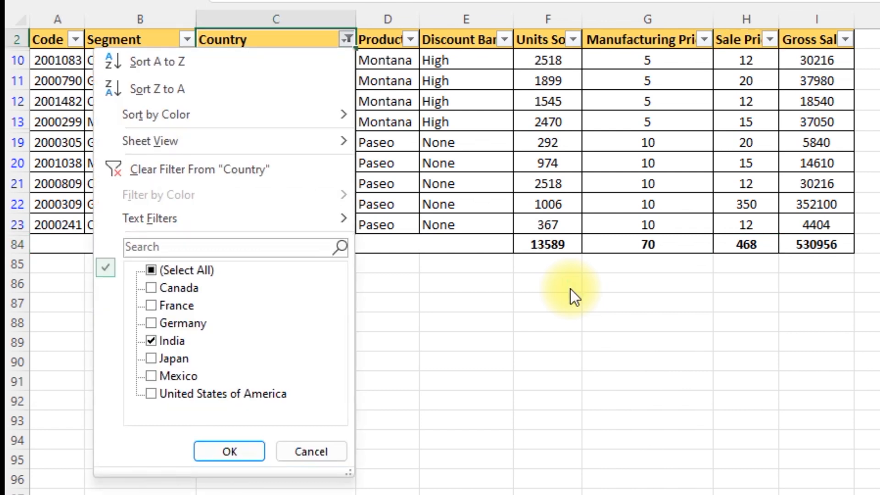
pyautogui.press('Down')
pyautogui.press('Down')
pyautogui.press('Down')
pyautogui.press('Down')
pyautogui.press('Down')
pyautogui.press('Down')
pyautogui.press('Down')
pyautogui.press('Down')
pyautogui.press('Down')
pyautogui.press('Down')
pyautogui.press('space')
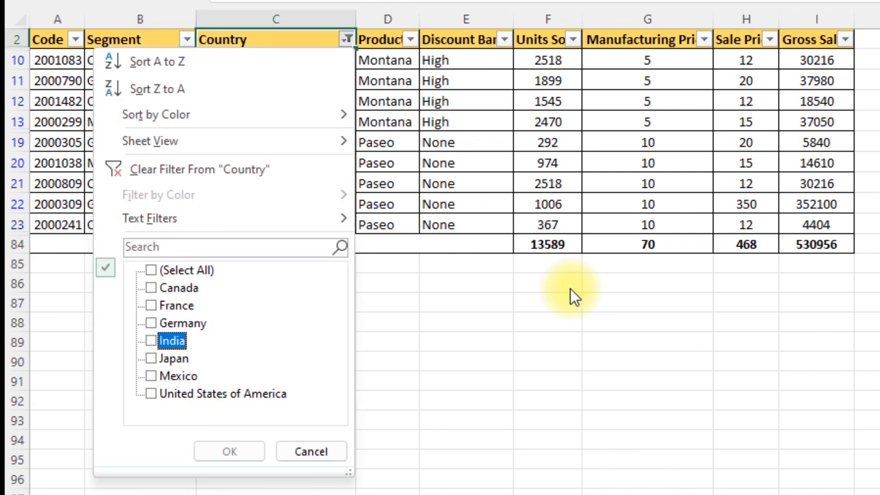
pyautogui.press('Up')
pyautogui.press('Up')
pyautogui.press('Up')
pyautogui.press('space')
pyautogui.press('Return')
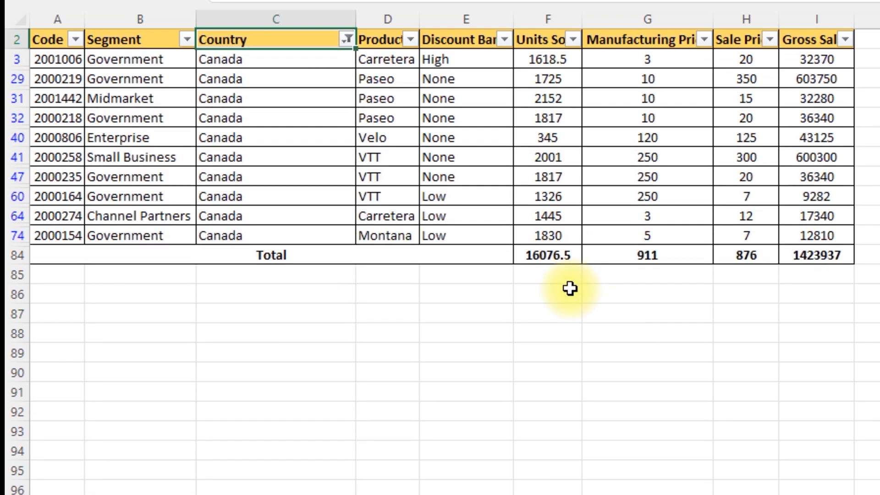
pyautogui.press('Right')
pyautogui.press('Right')
pyautogui.press('Right')
pyautogui.hotkey('ctrl', 'Down')
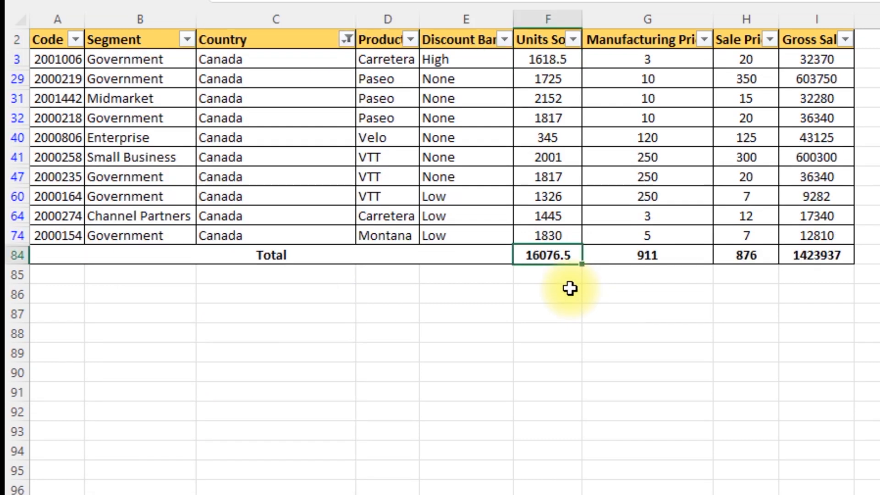
# Change the Country filter to France only
pyautogui.hotkey('ctrl', 'Up')
pyautogui.press('Left')
pyautogui.press('Left')
pyautogui.press('Left')
pyautogui.hotkey('alt', 'Down')
pyautogui.press('Tab')
pyautogui.press('Tab')
pyautogui.press('space')
pyautogui.press('Down')
pyautogui.press('space')
pyautogui.press('Return')
pyautogui.press('Down')
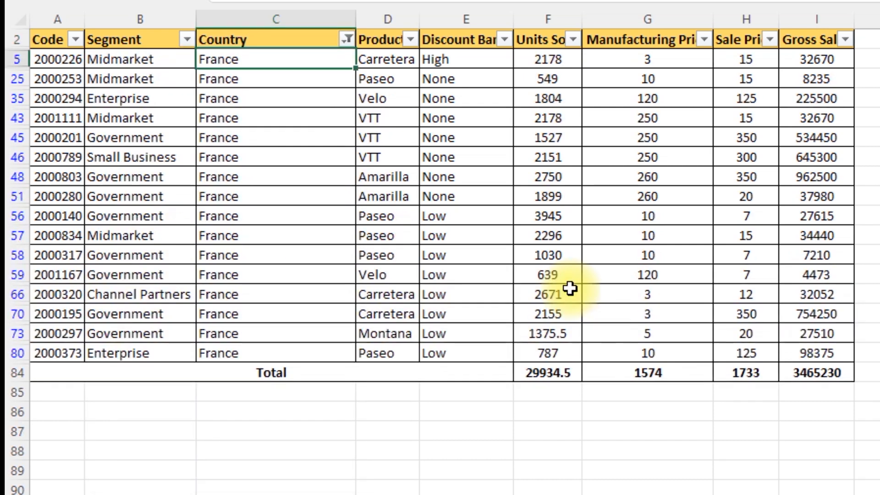
# Review the subtotals for the France rows and go to Total cell F3 on the Sum Product sheet
pyautogui.press('Right')
pyautogui.press('Right')
pyautogui.hotkey('ctrl', 'Right')
pyautogui.press('Left')
pyautogui.press('Left')
pyautogui.press('Left')
pyautogui.press('Left')
pyautogui.press('Right')
pyautogui.hotkey('ctrl', 'Down')
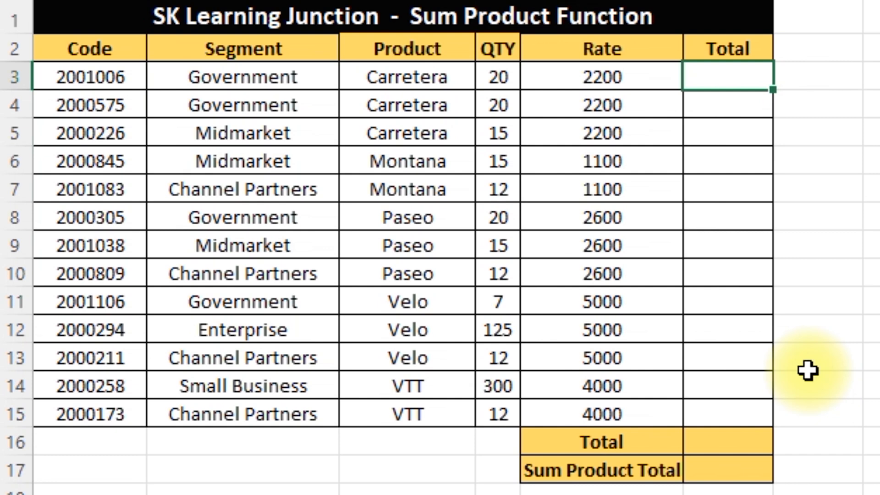
# Calculate QTY times Rate with =D3*E3 in F3 and fill the formula down to F15
pyautogui.write('=D3*E3')
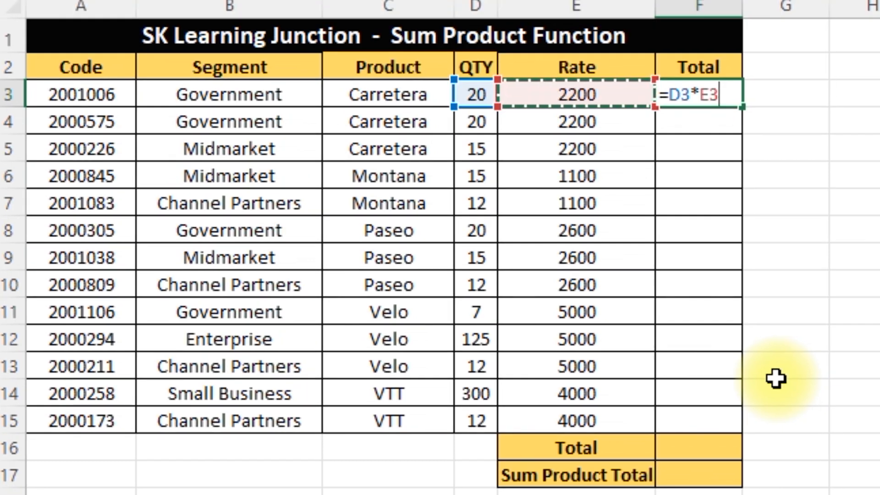
pyautogui.press('Return')
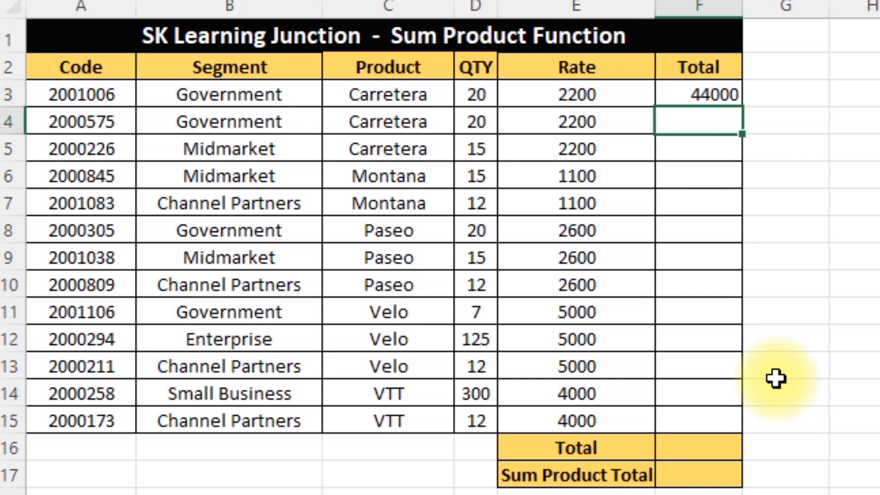
pyautogui.press('Up')
pyautogui.press('Left')
pyautogui.hotkey('ctrl', 'Down')
pyautogui.press('Right')
pyautogui.press('Up')
# Total the amounts in F3:F15 with a SUM formula in F16
pyautogui.press('Up')
pyautogui.hotkey('ctrl', 'shift', 'Up')
pyautogui.hotkey('ctrl', 'd')
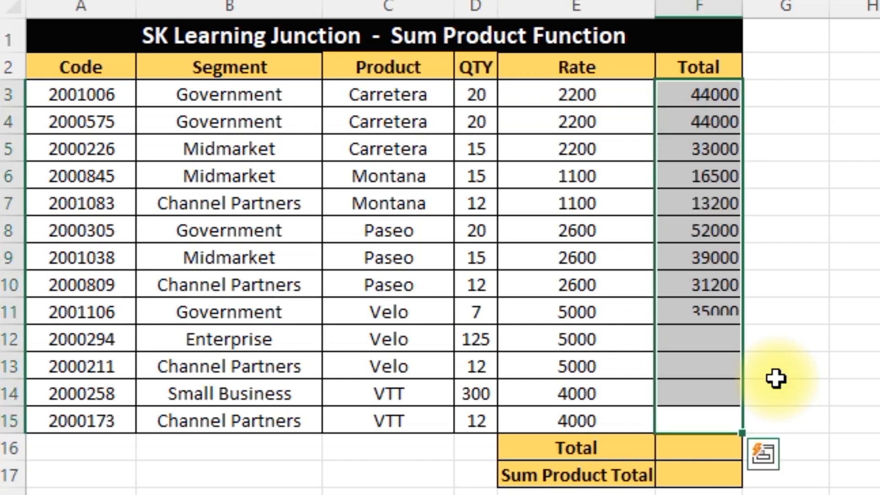
pyautogui.press('Down')
pyautogui.hotkey('ctrl', 'Down')
pyautogui.hotkey('ctrl', 'Up')
pyautogui.press('Up')
pyautogui.press('Down')
pyautogui.press('Down')
pyautogui.write('=su')
pyautogui.press('Down')
pyautogui.press('Down')
pyautogui.press('Tab')
pyautogui.press('Up')
pyautogui.hotkey('ctrl', 'shift', 'Up')
pyautogui.press('Return')
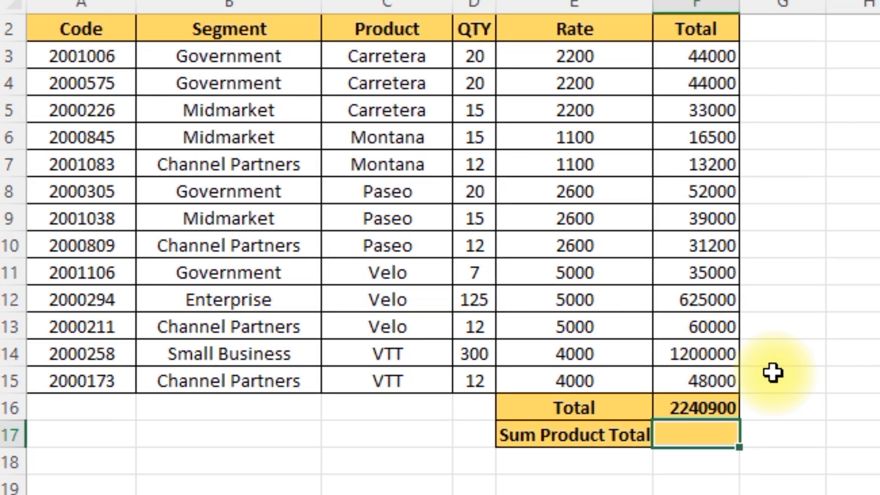
# Begin a SUMPRODUCT formula in the Sum Product Total cell F17
pyautogui.write('=sum')
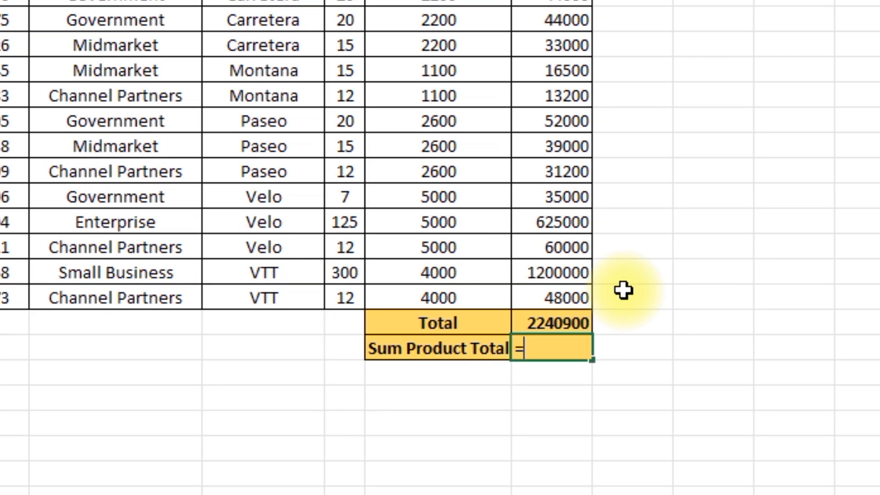
pyautogui.press('Down')
pyautogui.press('Down')
pyautogui.press('Down')
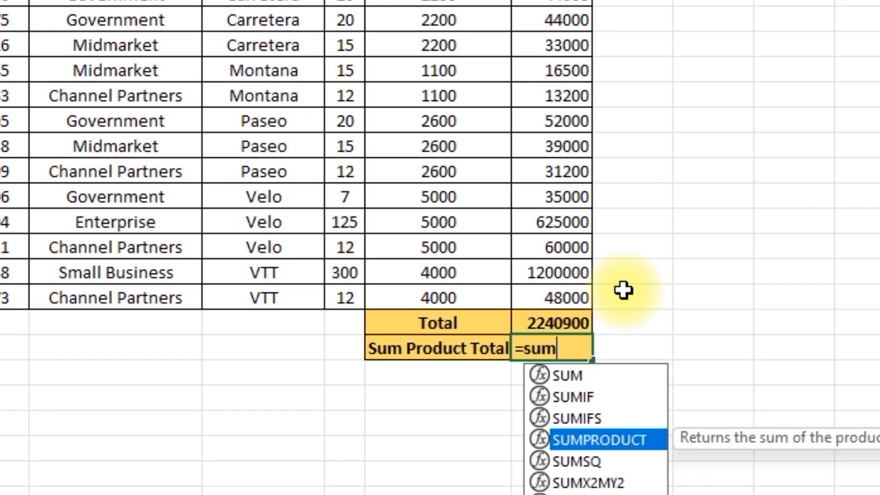
pyautogui.press('Tab')
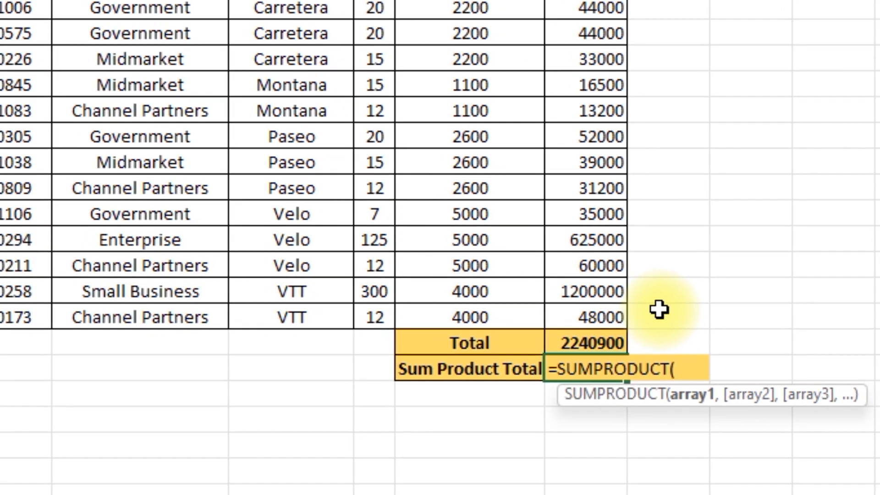
# Enter the Rate range E3:E15 as the first array of the SUMPRODUCT formula in F17
pyautogui.press('Up')
pyautogui.press('Left')
pyautogui.press('Up')
pyautogui.press('Up')
pyautogui.press('Up')
pyautogui.press('Up')
pyautogui.press('Up')
pyautogui.press('Up')
pyautogui.press('Up')
pyautogui.press('Up')
pyautogui.press('Up')
pyautogui.press('Up')
pyautogui.press('Up')
pyautogui.press('Up')
pyautogui.press('Up')
pyautogui.hotkey('ctrl', 'shift', 'Down')
pyautogui.hotkey('shift', 'Up')
pyautogui.hotkey('shift', 'Up')
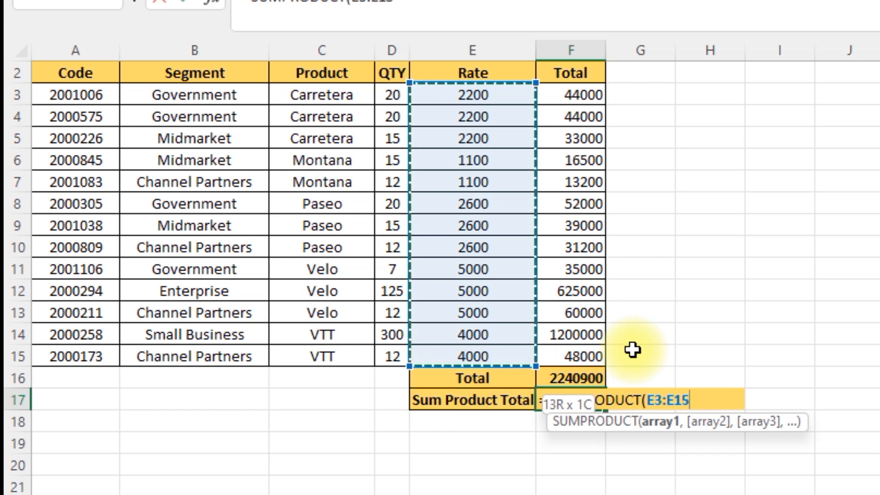
pyautogui.write(',')
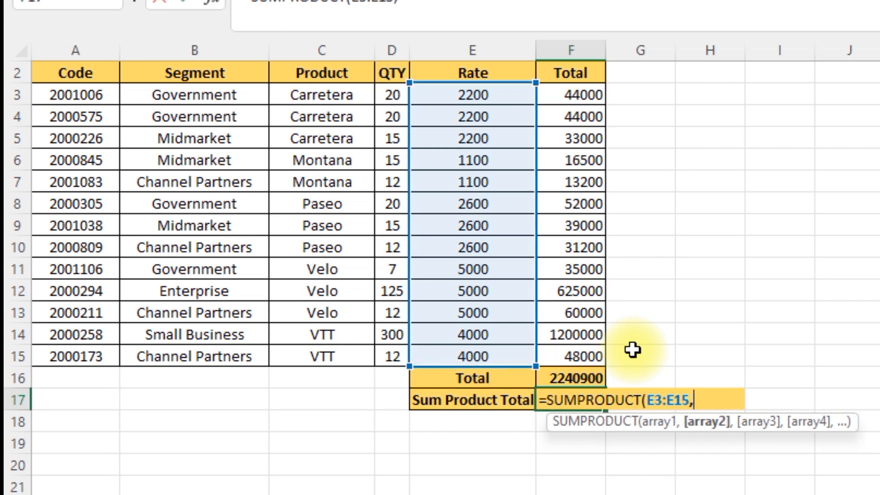
# Add the QTY range D3:D15 as the second array and complete the SUMPRODUCT formula in F17
pyautogui.press('Up')
pyautogui.press('Up')
pyautogui.press('Up')
pyautogui.press('Left')
pyautogui.press('Left')
pyautogui.hotkey('ctrl', 'Up')
pyautogui.press('Down')
pyautogui.hotkey('ctrl', 'shift', 'Down')
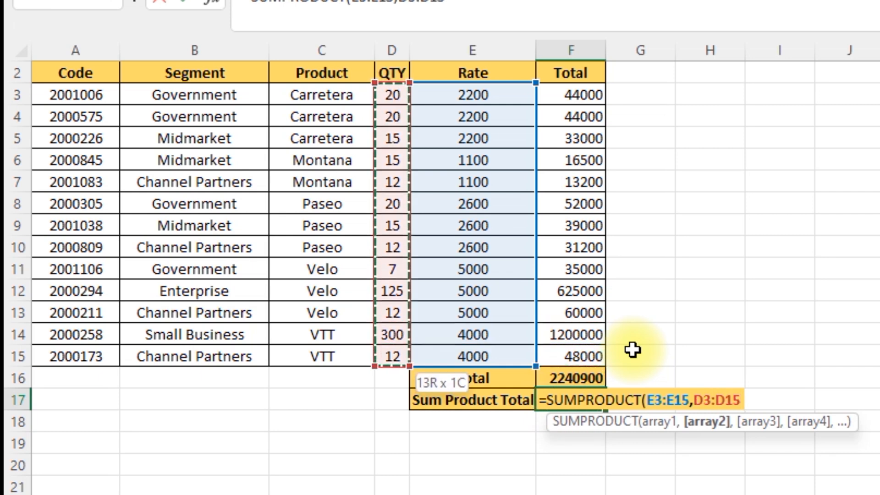
pyautogui.write(')')
pyautogui.press('Return')
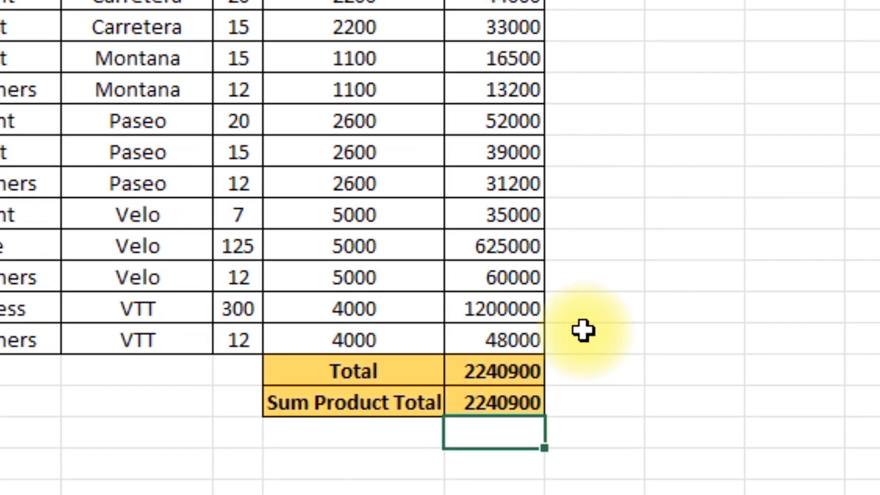
# Compare the Total in F16 with the Sum Product Total in F17
pyautogui.press('Up')
pyautogui.press('Up')
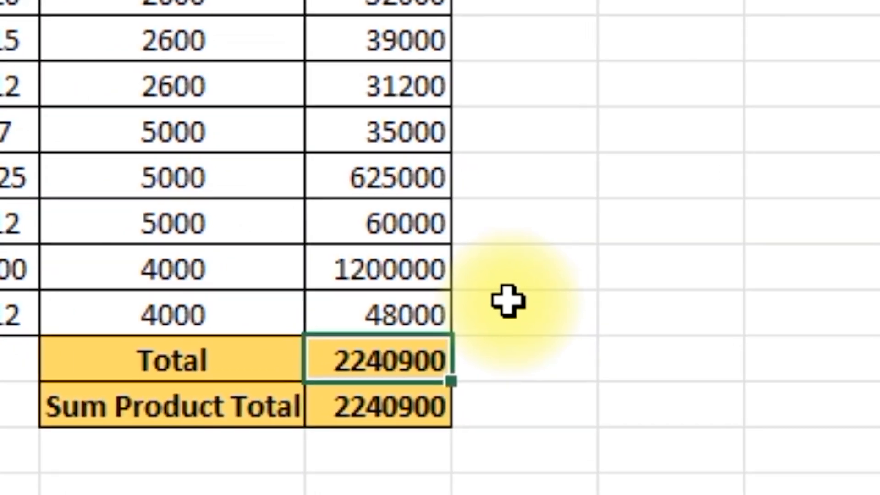
pyautogui.press('Down')
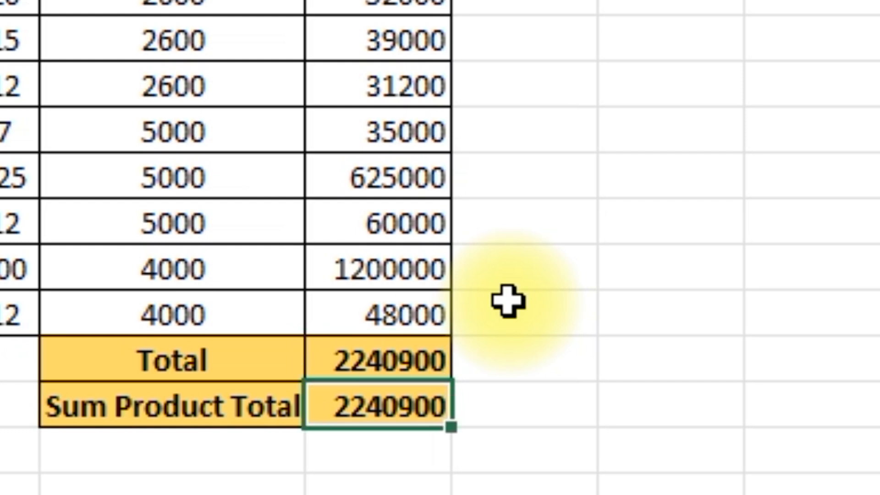
pyautogui.press('Up')
pyautogui.hotkey('shift', 'Down')
pyautogui.hotkey('shift', 'Down')
pyautogui.hotkey('shift', 'Up')
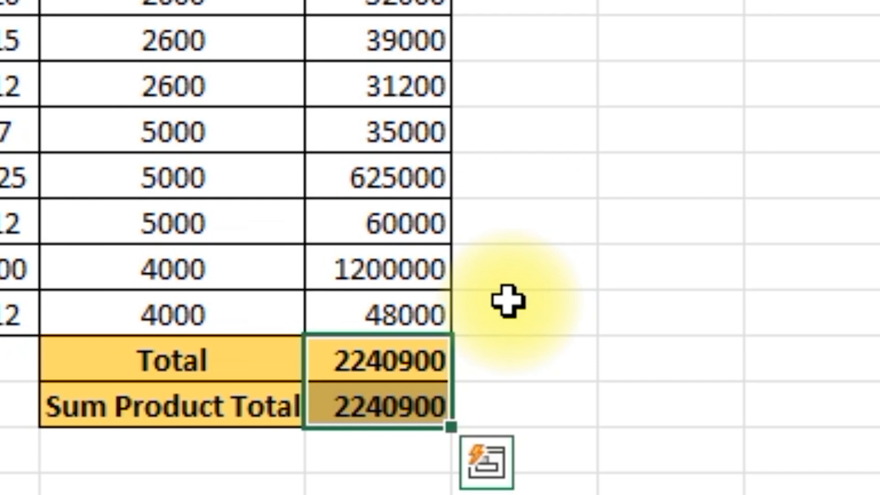
pyautogui.press('Down')
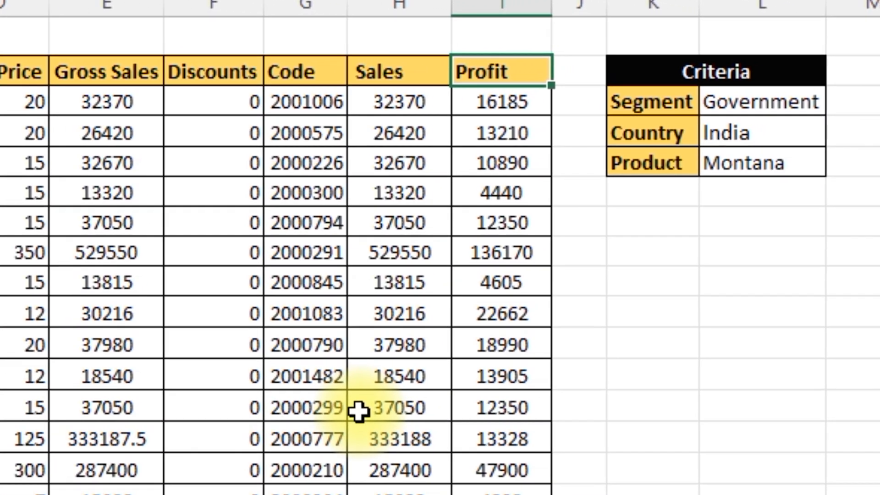
# Review the Segment, Country and Product entries in the Criteria table on the Sum Ifs sheet
pyautogui.press('Right')
pyautogui.press('Right')
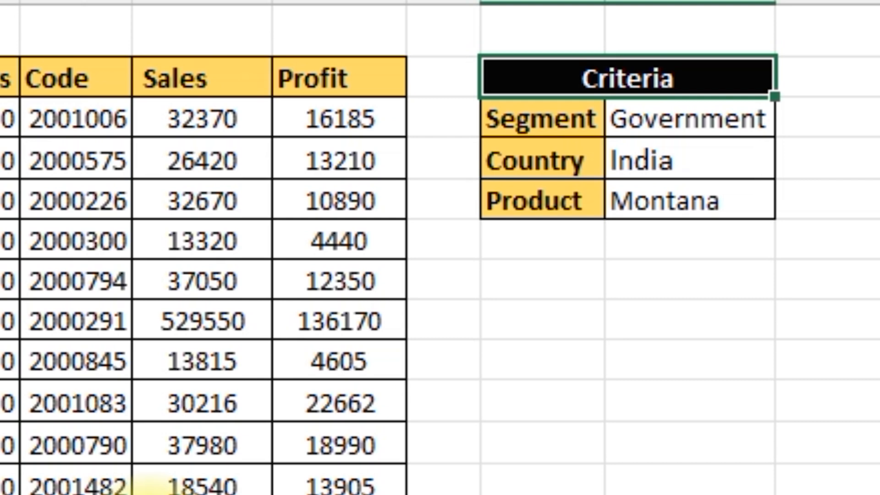
pyautogui.press('Down')
pyautogui.press('Tab')
pyautogui.press('Return')
pyautogui.press('Tab')
pyautogui.hotkey('shift', 'Tab')
pyautogui.press('Down')
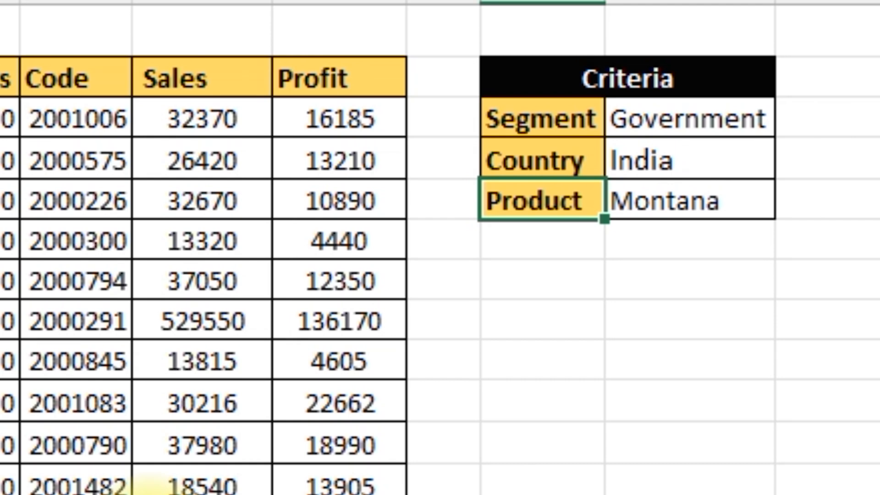
# Begin a SUMIFS formula in K6 with the Profit column H:H as the sum range
pyautogui.press('Right')
pyautogui.press('Down')
pyautogui.press('Down')
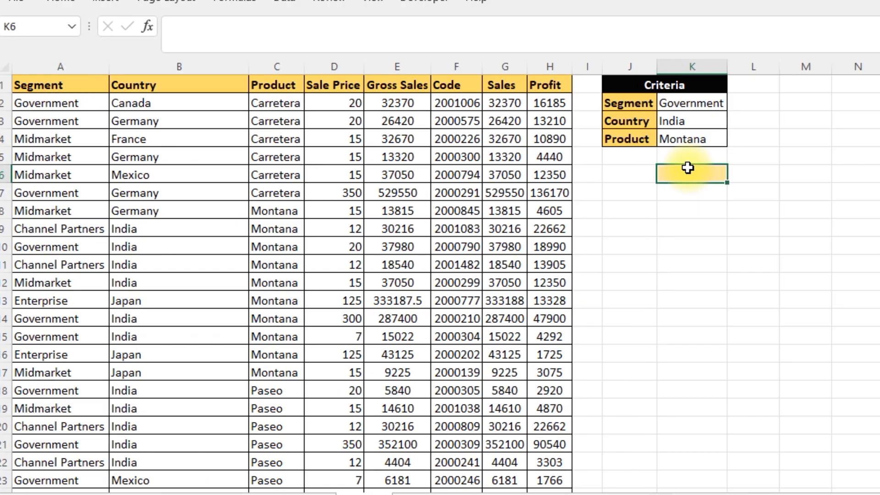
pyautogui.write('=sumif')
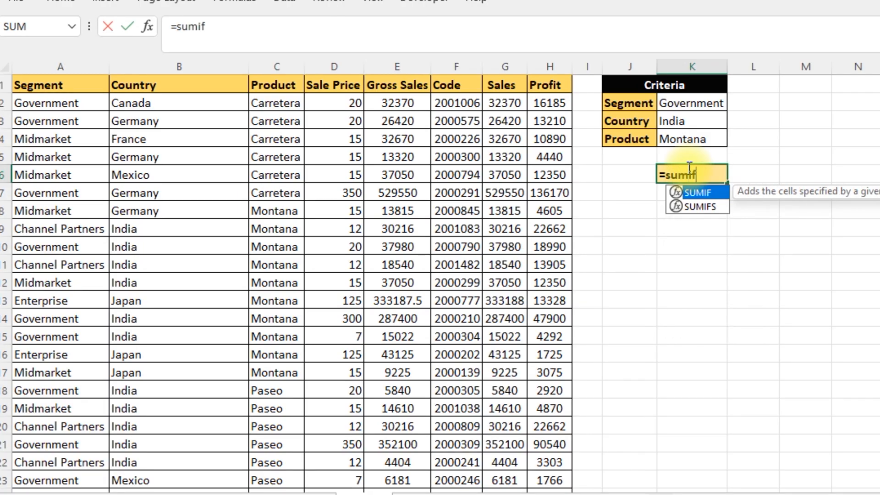
pyautogui.press('Down')
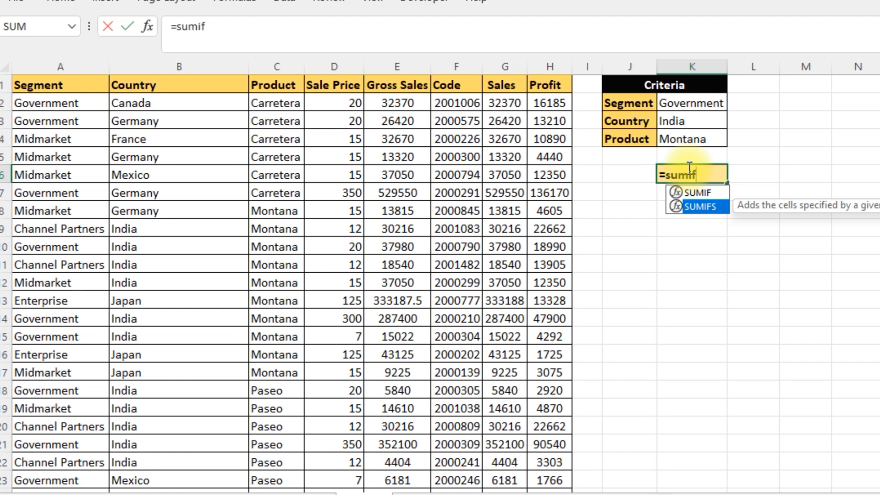
pyautogui.press('Tab')
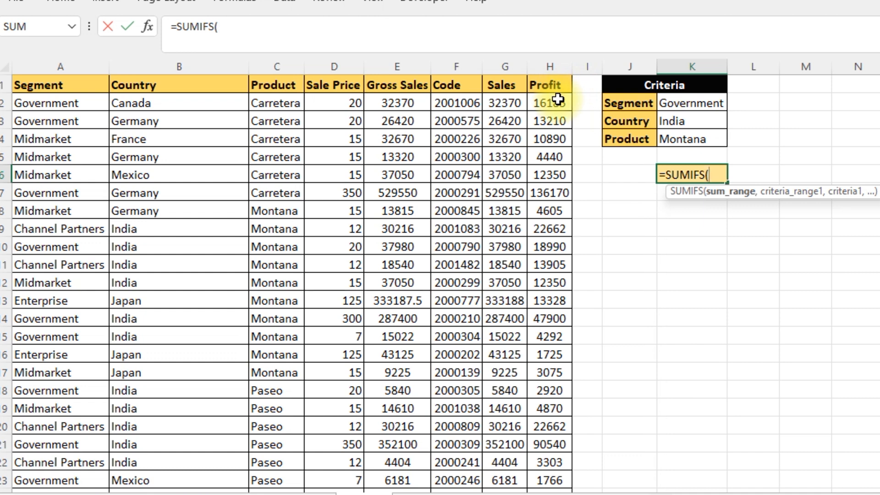
pyautogui.click(553, 66)
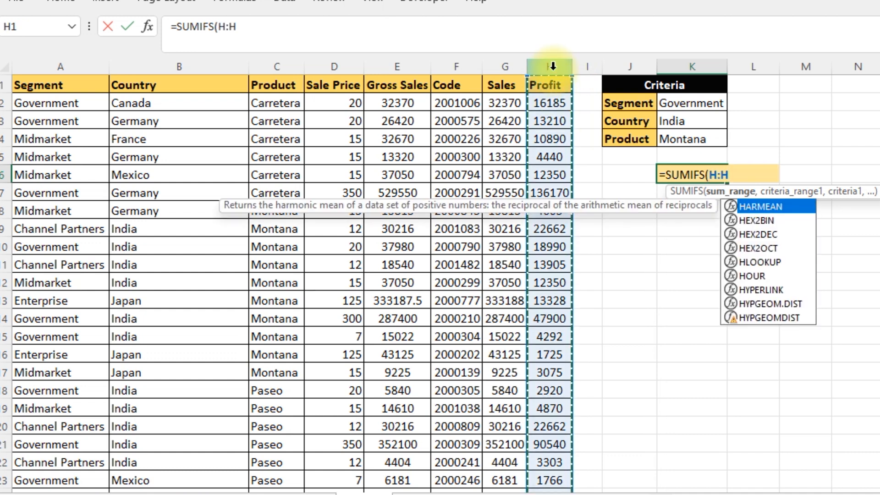
pyautogui.write(',')
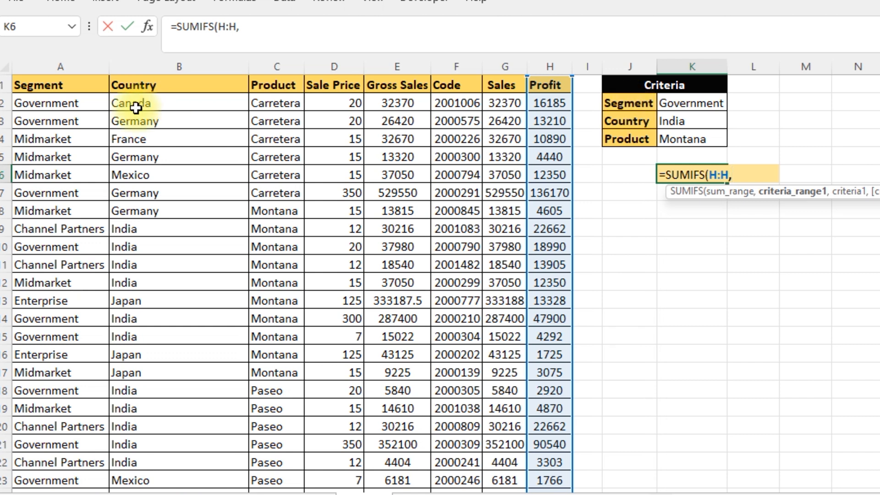
# Add the Segment column A:A as the first criteria range with absolute reference $K$2 as its criterion
pyautogui.click(61, 59)
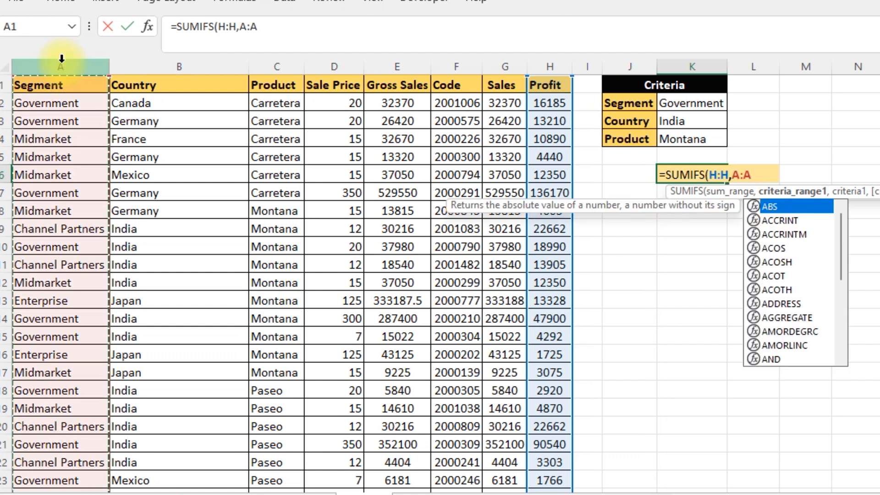
pyautogui.write(',')
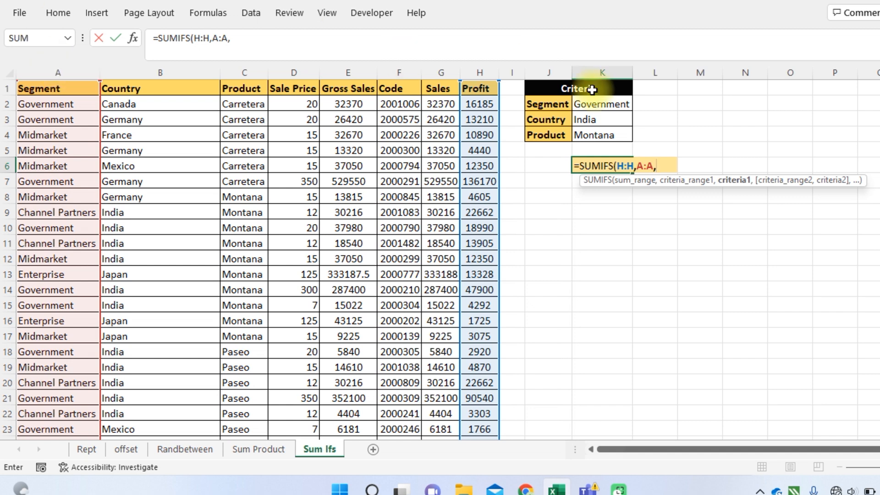
pyautogui.click(611, 104)
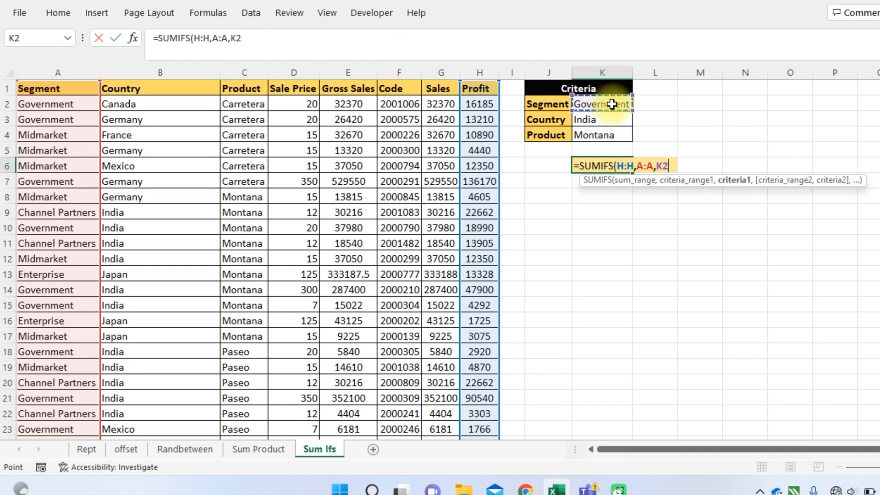
pyautogui.press('F4')
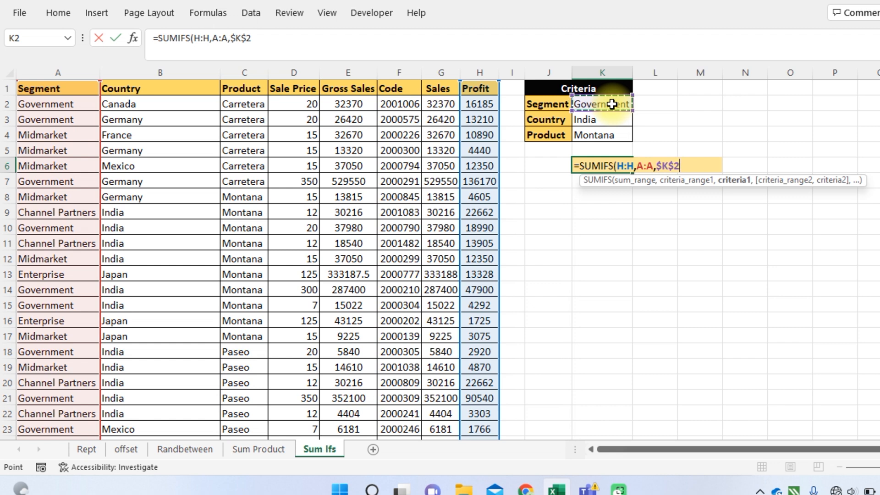
pyautogui.write(',')
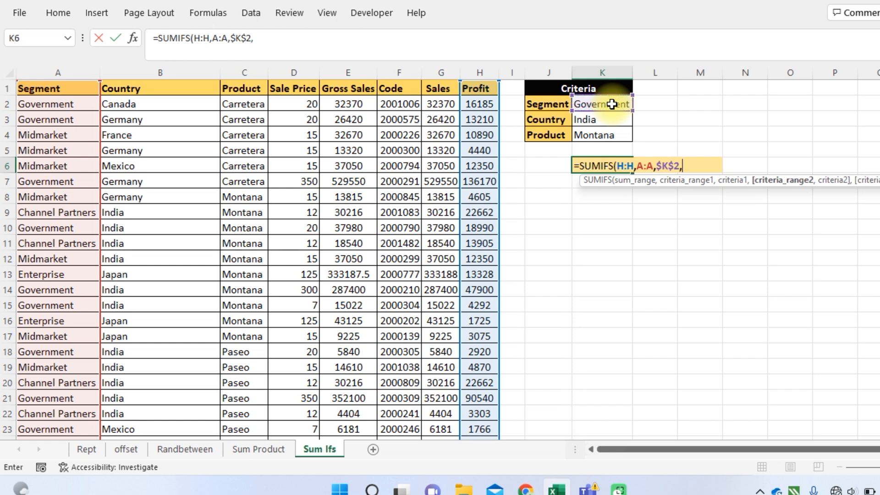
# Add the Country column B:B as the second criteria range with absolute reference $K$3 as its criterion
pyautogui.click(547, 119)
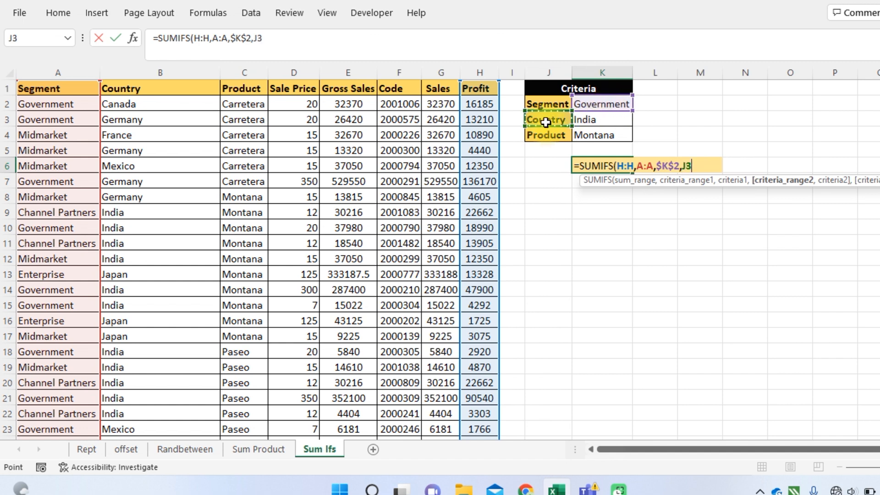
pyautogui.click(179, 72)
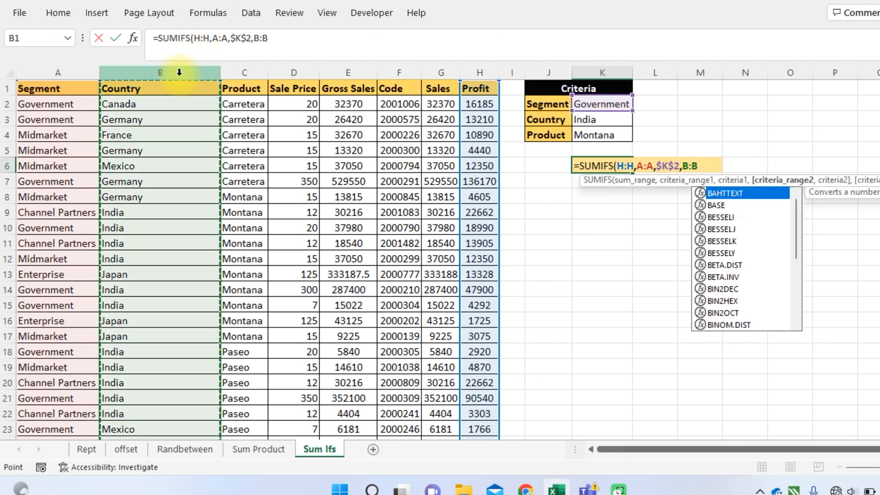
pyautogui.write(',')
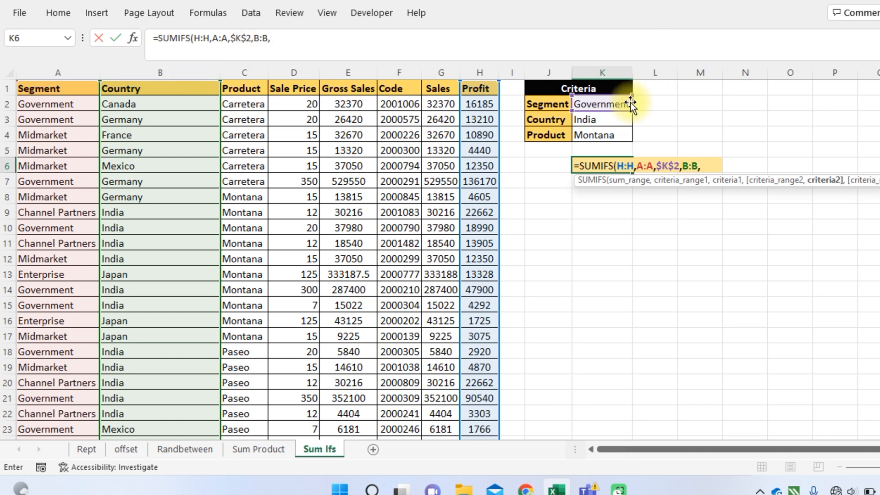
pyautogui.click(604, 119)
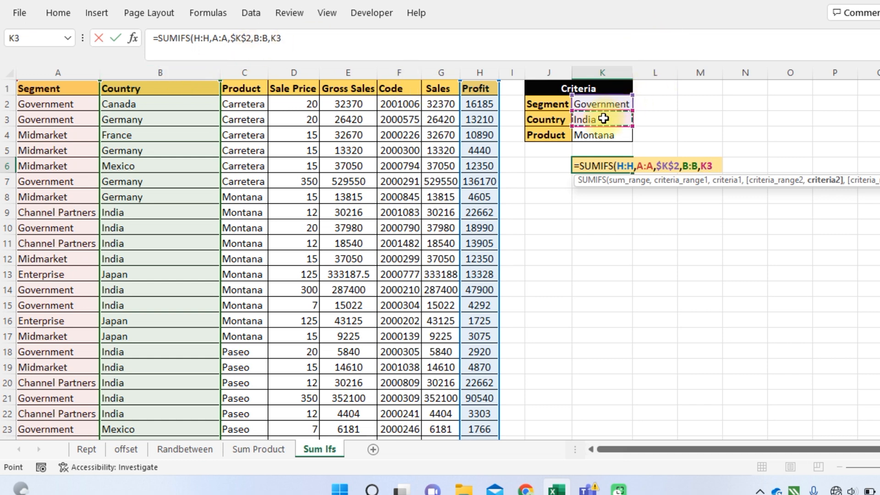
pyautogui.press('F4')
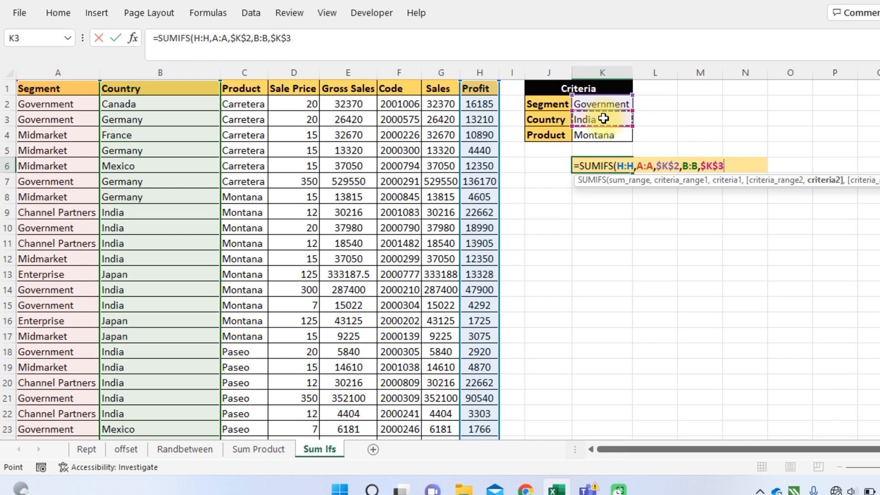
pyautogui.write(',')
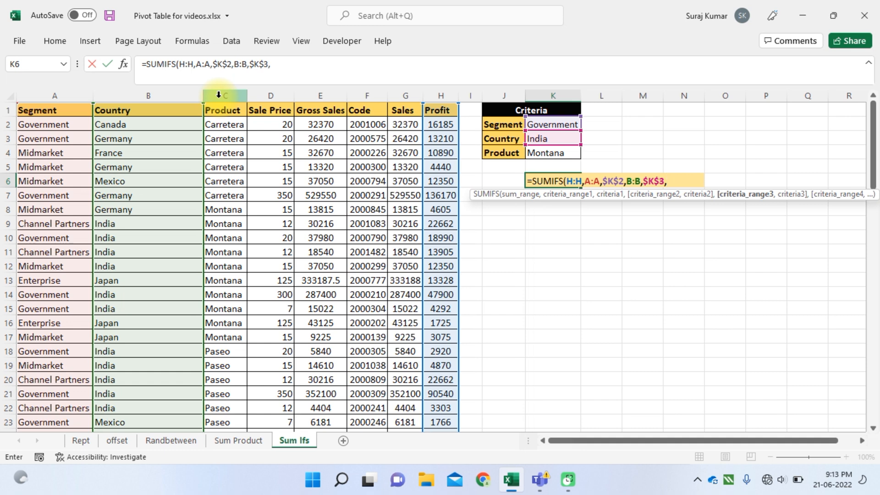
# Add the Product column C:C with criterion $K$4 as the third condition and complete the SUMIFS formula
pyautogui.click(219, 95)
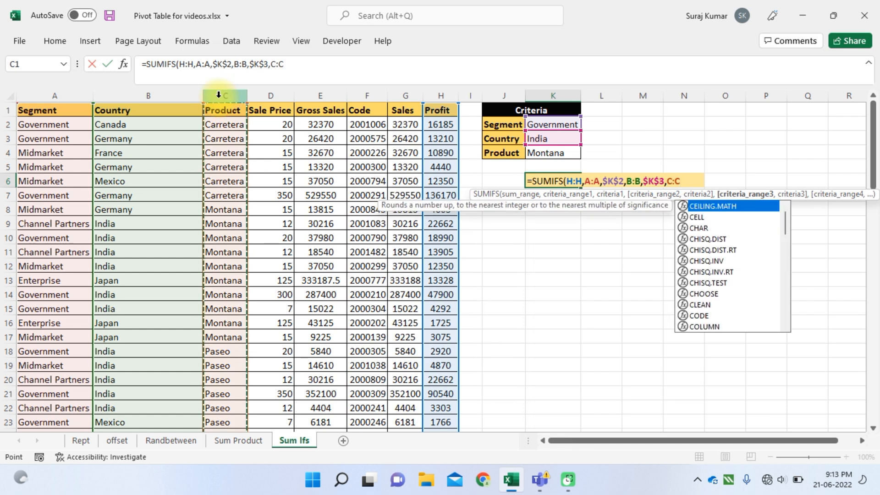
pyautogui.write(',')
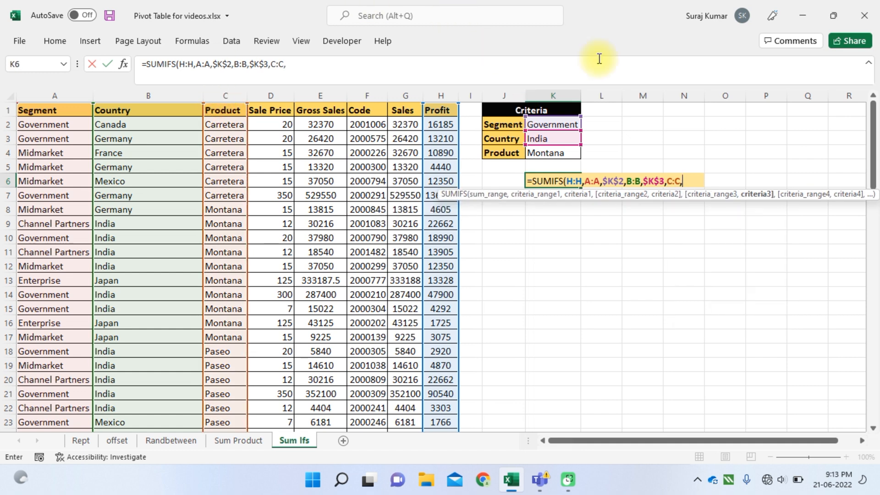
pyautogui.click(560, 155)
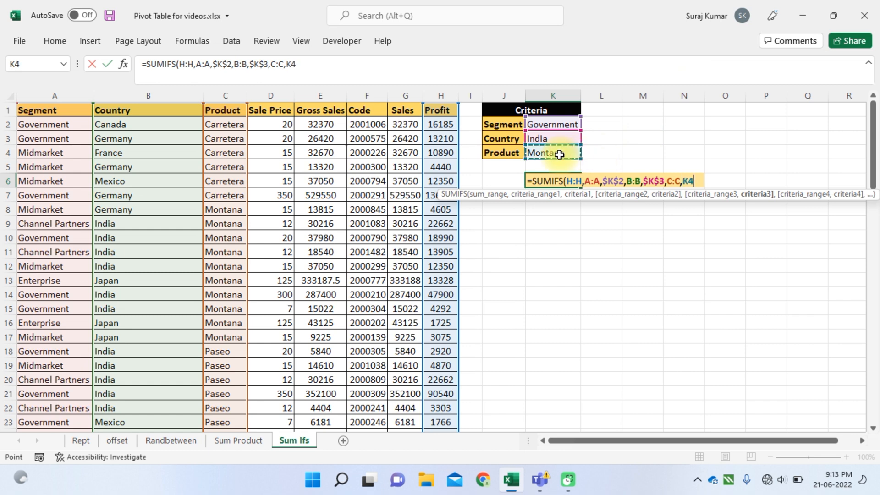
pyautogui.press('F4')
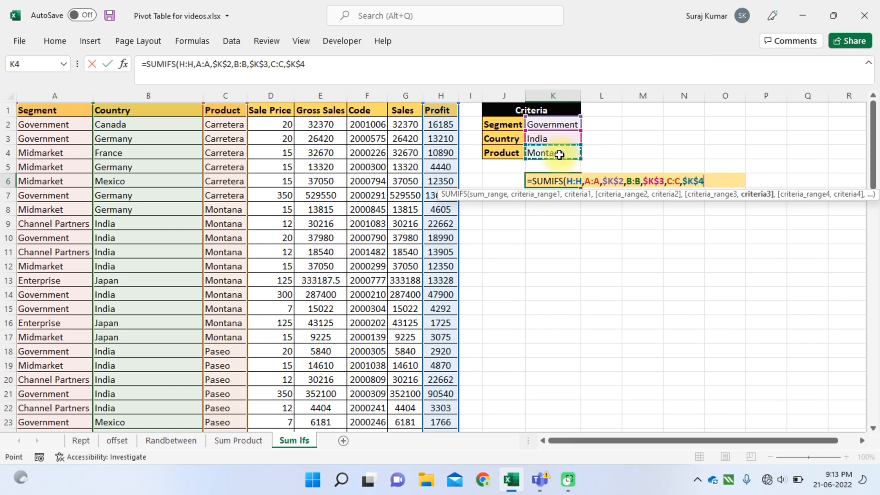
pyautogui.write(')')
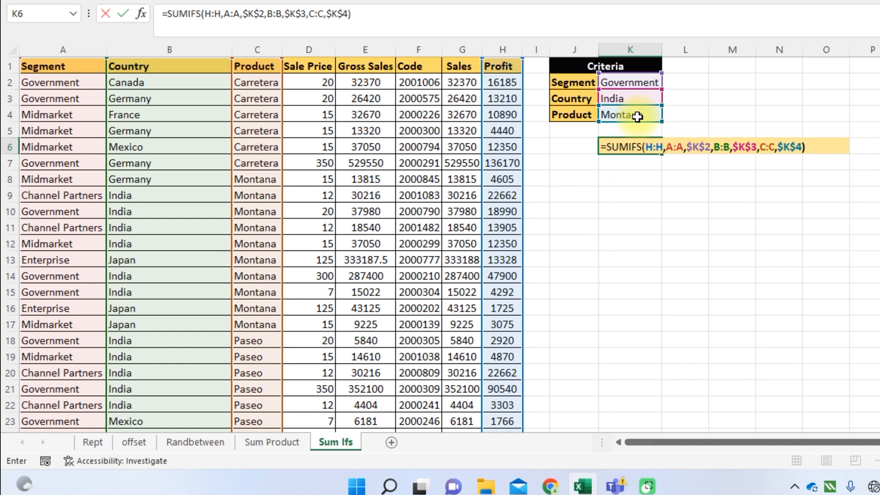
pyautogui.press('Return')
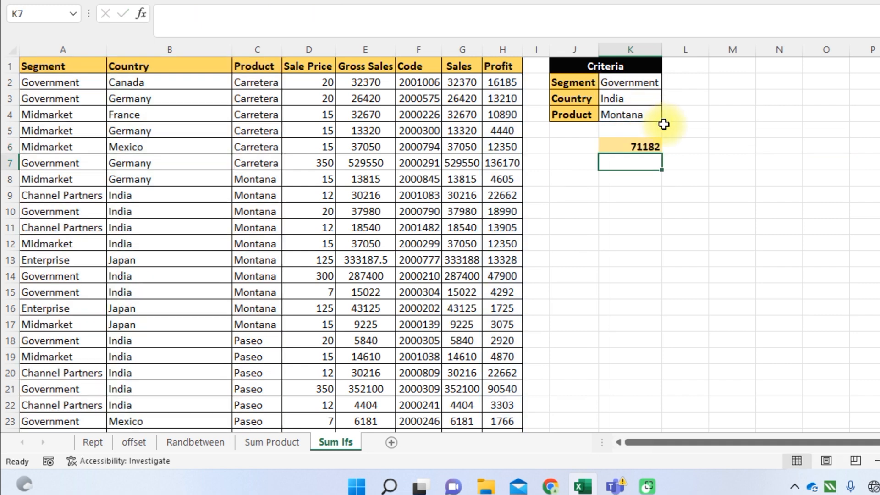
# Inspect the SUMIFS formula in K6 and turn on filters for the table headers from Segment to Profit
pyautogui.click(632, 147)
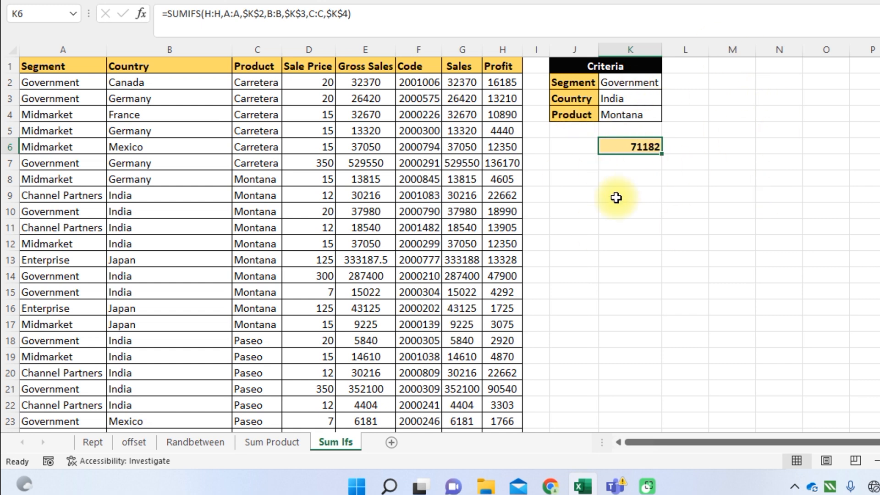
pyautogui.click(78, 63)
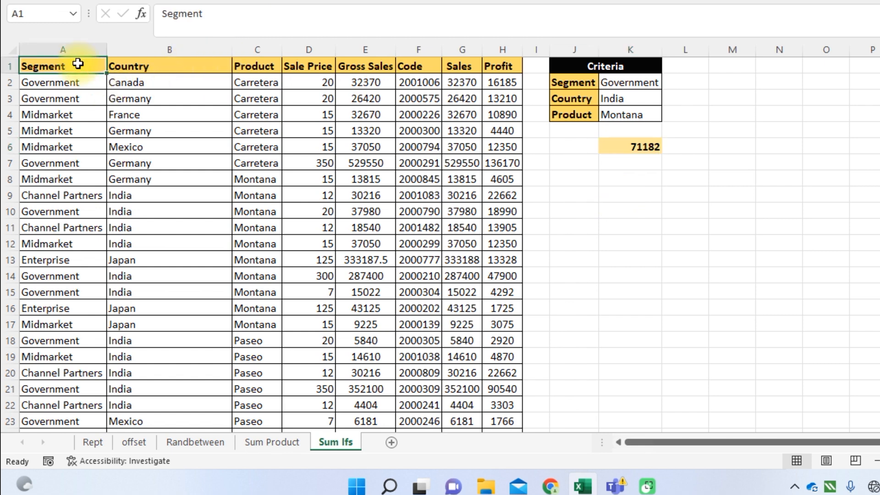
pyautogui.hotkey('ctrl', 'shift', 'Right')
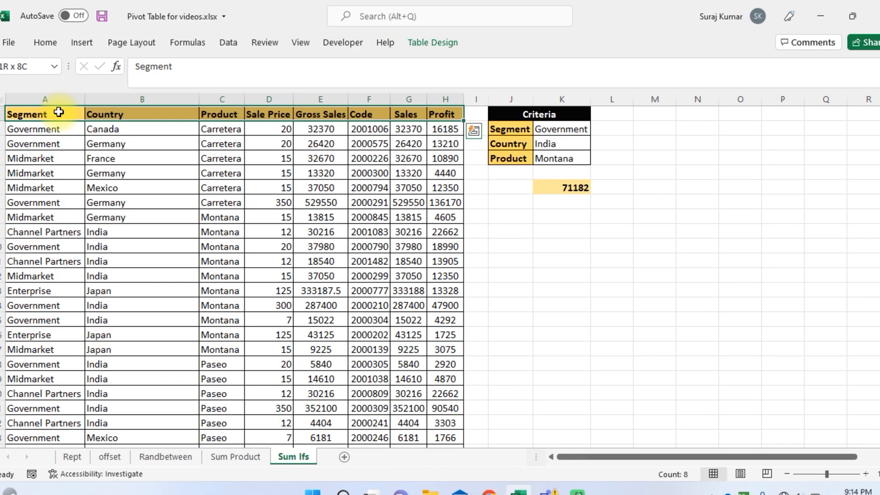
pyautogui.hotkey('ctrl', 'shift', 'l')
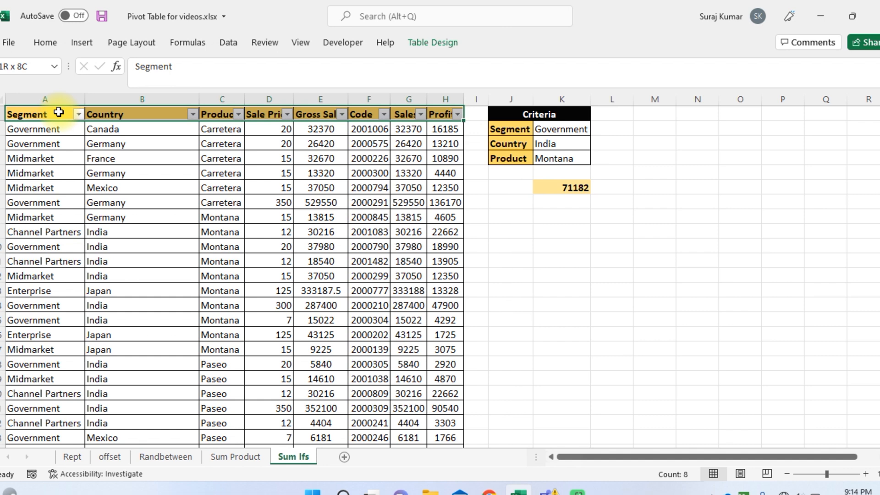
# Filter the Segment column to show only Government
pyautogui.click(59, 113)
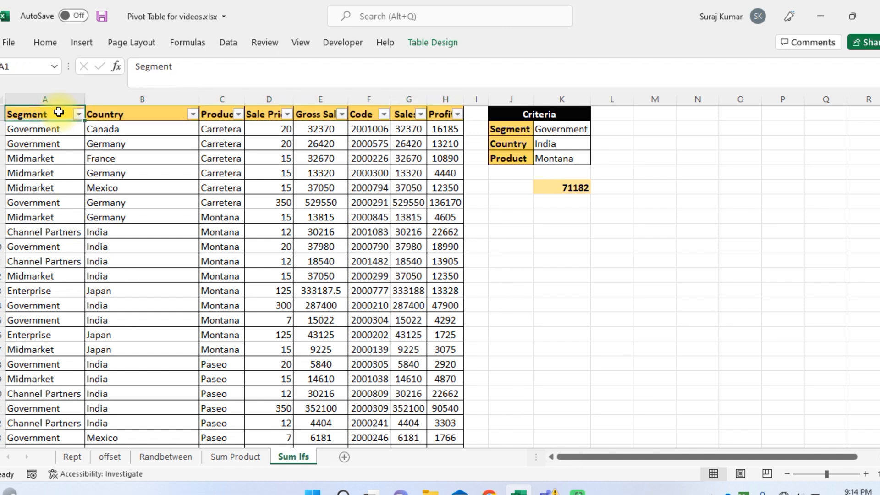
pyautogui.hotkey('alt', 'Down')
pyautogui.press('Down')
pyautogui.press('Down')
pyautogui.press('Down')
pyautogui.press('Down')
pyautogui.press('Down')
pyautogui.press('Down')
pyautogui.press('Down')
pyautogui.press('Up')
pyautogui.press('space')
pyautogui.press('Down')
pyautogui.press('Down')
pyautogui.press('Down')
pyautogui.press('space')
pyautogui.press('Tab')
pyautogui.press('Return')
# Filter the Country column to show only India
pyautogui.press('Right')
pyautogui.hotkey('alt', 'Down')
pyautogui.press('Down')
pyautogui.press('Down')
pyautogui.press('Down')
pyautogui.press('Down')
pyautogui.press('Down')
pyautogui.press('Down')
pyautogui.press('space')
pyautogui.press('Down')
pyautogui.press('Down')
pyautogui.press('Down')
pyautogui.press('Down')
pyautogui.press('space')
pyautogui.press('Tab')
pyautogui.press('Return')
# Filter the Product column to show only Montana
pyautogui.press('Right')
pyautogui.hotkey('alt', 'Down')
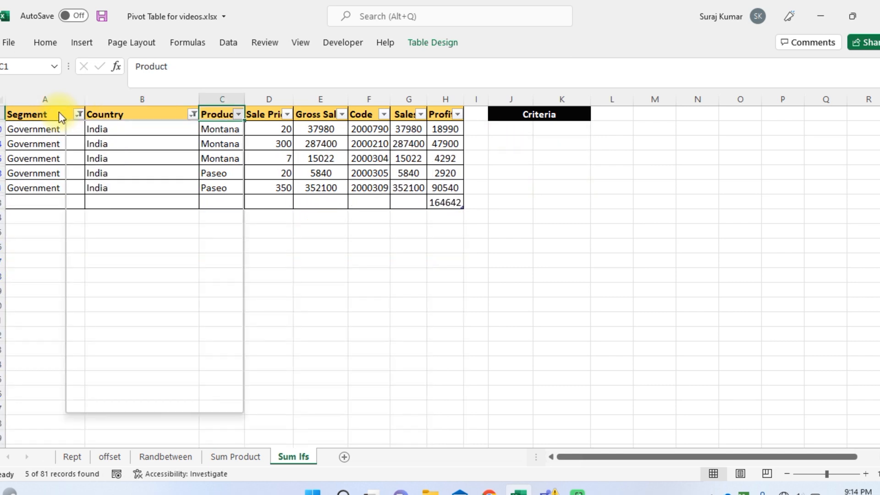
pyautogui.press('Down')
pyautogui.press('Down')
pyautogui.press('Down')
pyautogui.press('Down')
pyautogui.press('Down')
pyautogui.press('Down')
pyautogui.press('Down')
pyautogui.press('Down')
pyautogui.press('space')
pyautogui.press('Return')
# Check the filtered Profit values in column H and the total cell H83 against the SUMIFS result
pyautogui.press('Right')
pyautogui.press('Right')
pyautogui.press('Right')
pyautogui.press('Right')
pyautogui.press('Right')
pyautogui.press('Down')
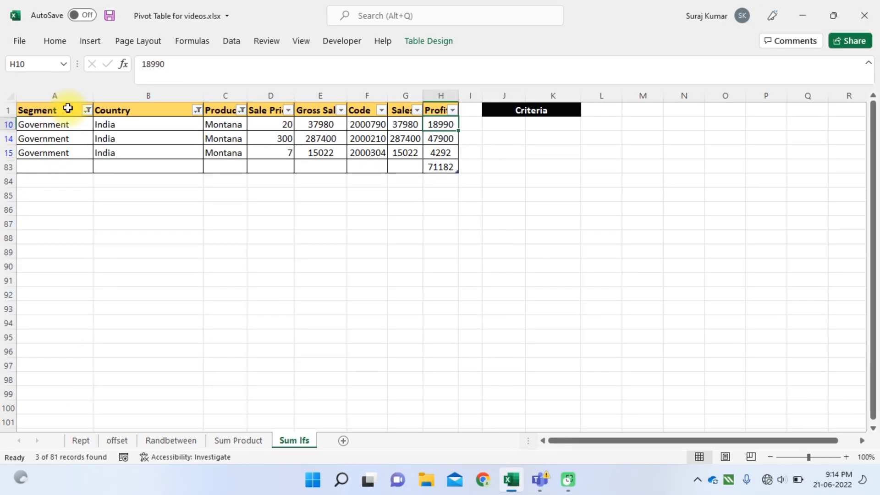
pyautogui.hotkey('shift', 'Down')
pyautogui.hotkey('shift', 'Down')
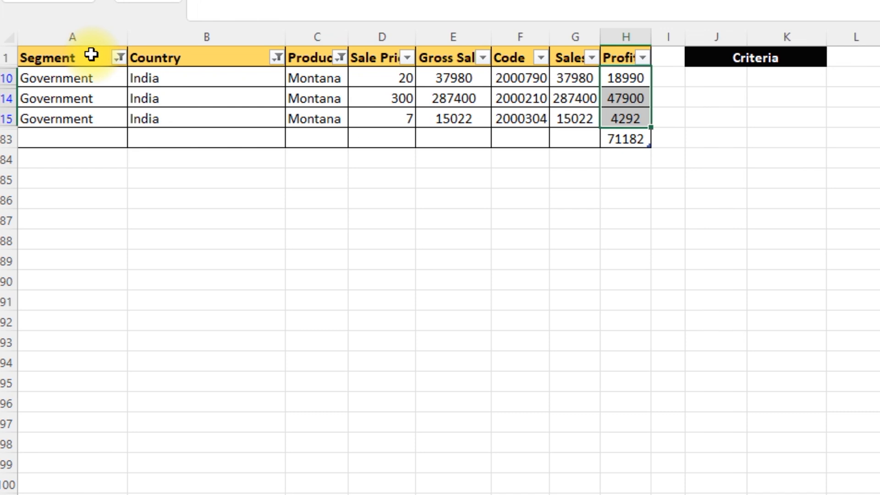
pyautogui.press('Down')
pyautogui.press('Down')
pyautogui.press('Down')
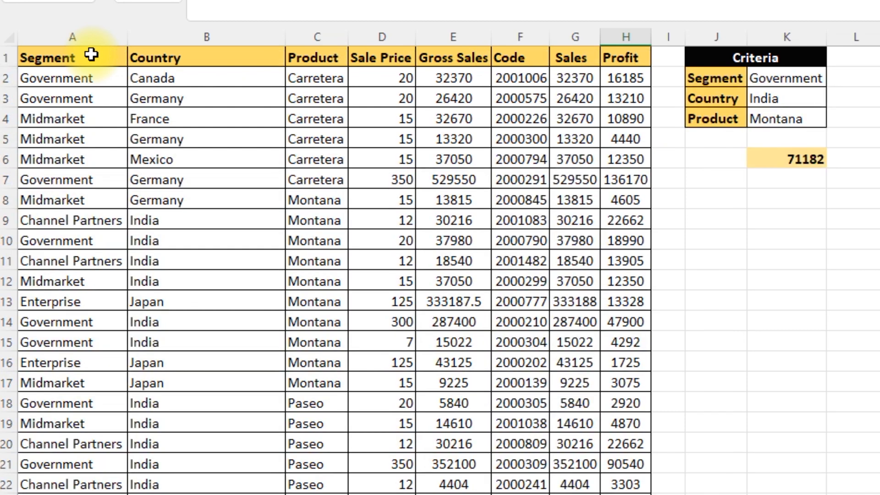
# Clear the table filters and return to the SUMIFS result in K6
pyautogui.scroll(-20, 91, 54)
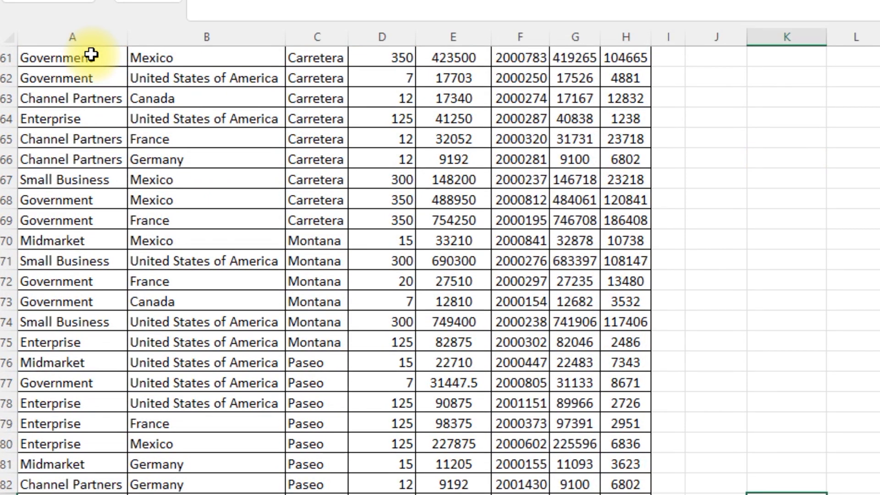
pyautogui.scroll(20, 91, 55)
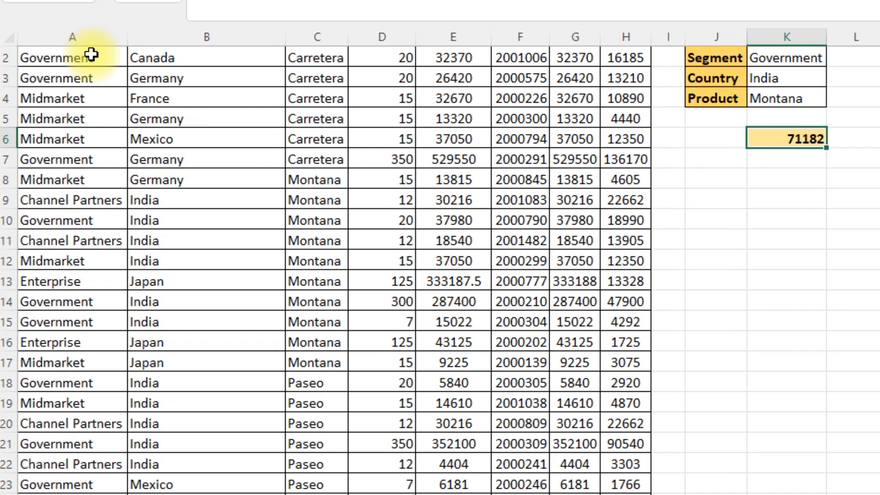